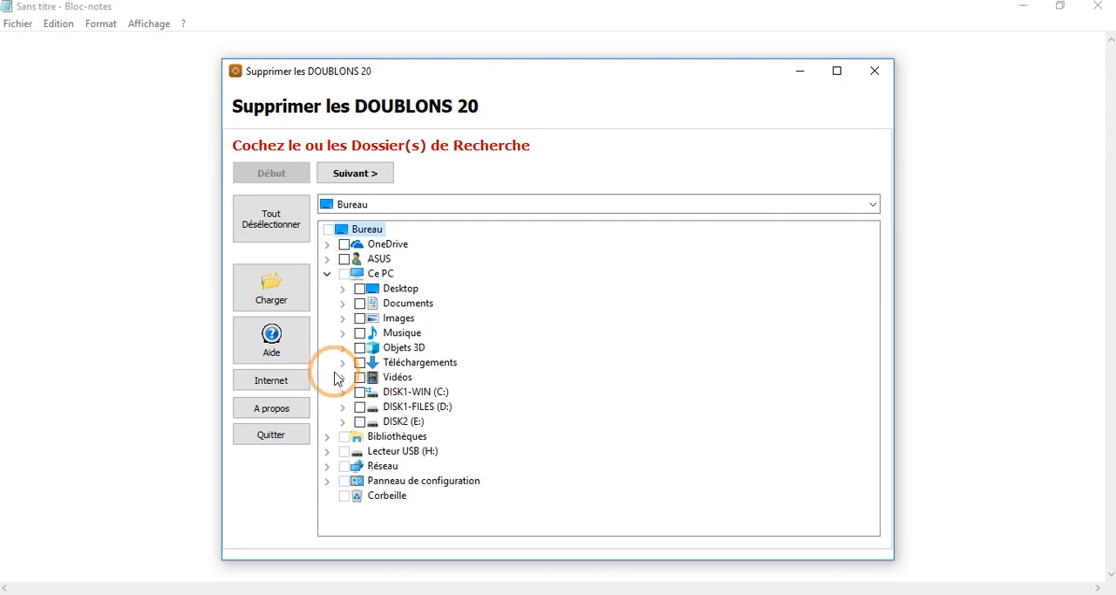
Step: Tick the Tests folder on DISK2 (E:) as the search location and expand it to its subfolders 01 and 02
click(343, 422)
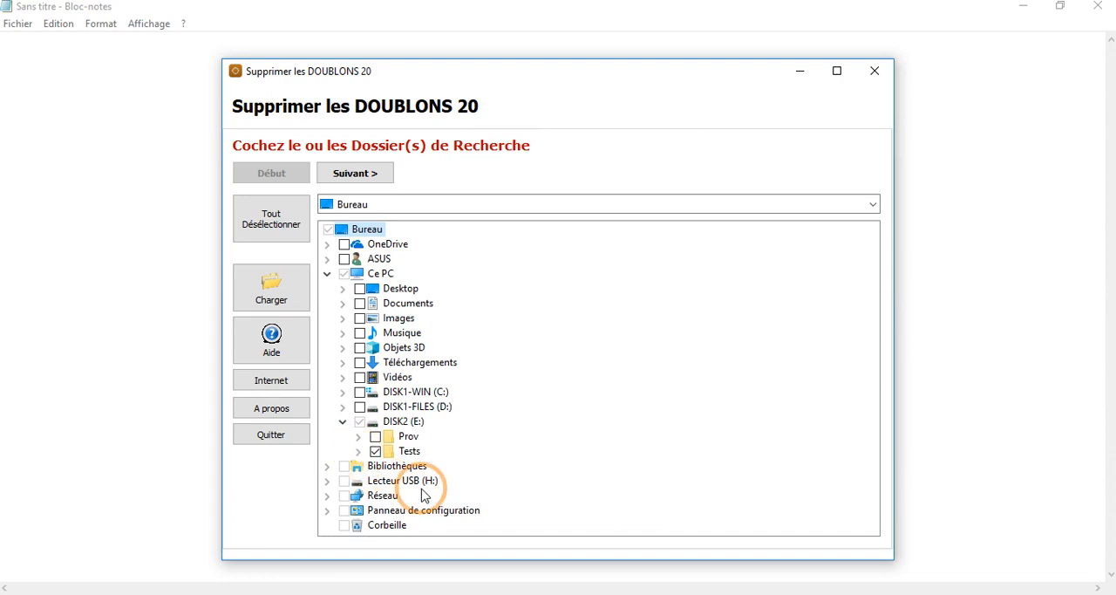
click(358, 451)
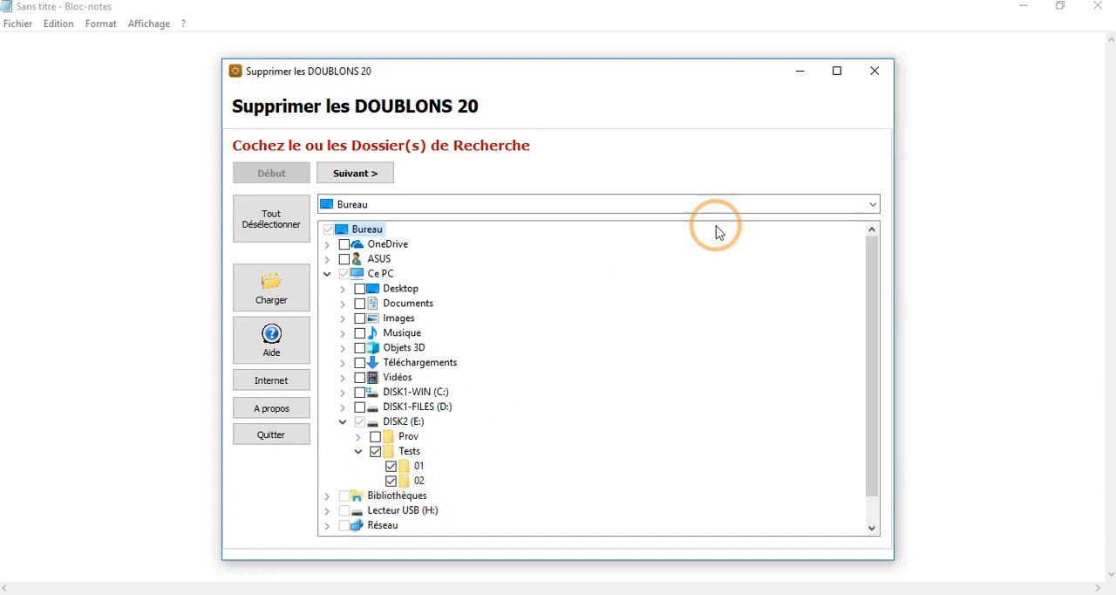
Step: Switch to the Tests folder in File Explorer and compare the files stored in subfolders 01 and 02
click(798, 72)
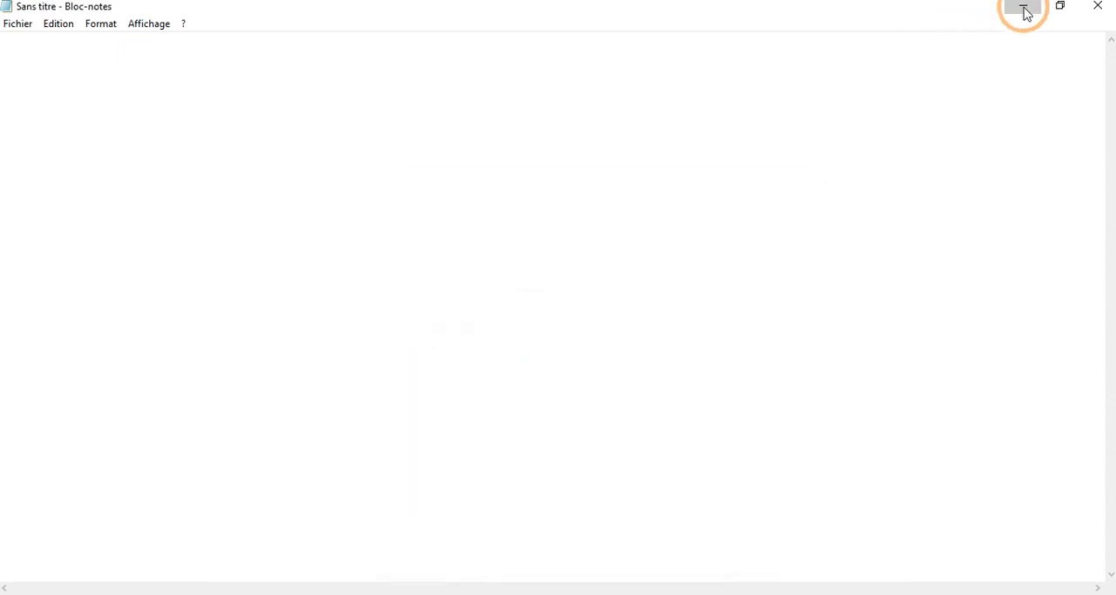
click(1025, 12)
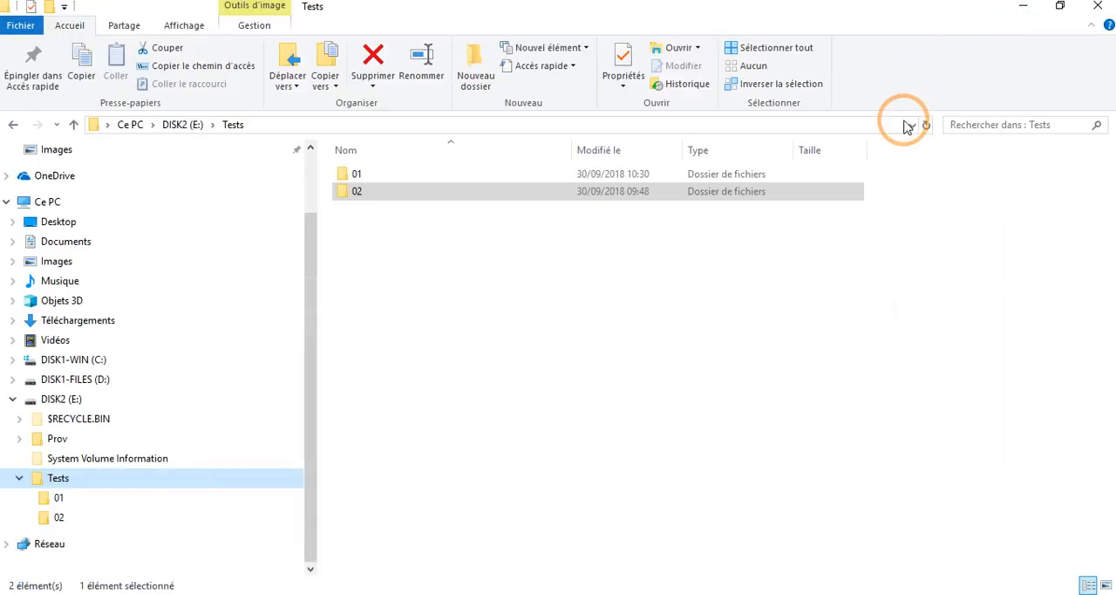
double_click(387, 180)
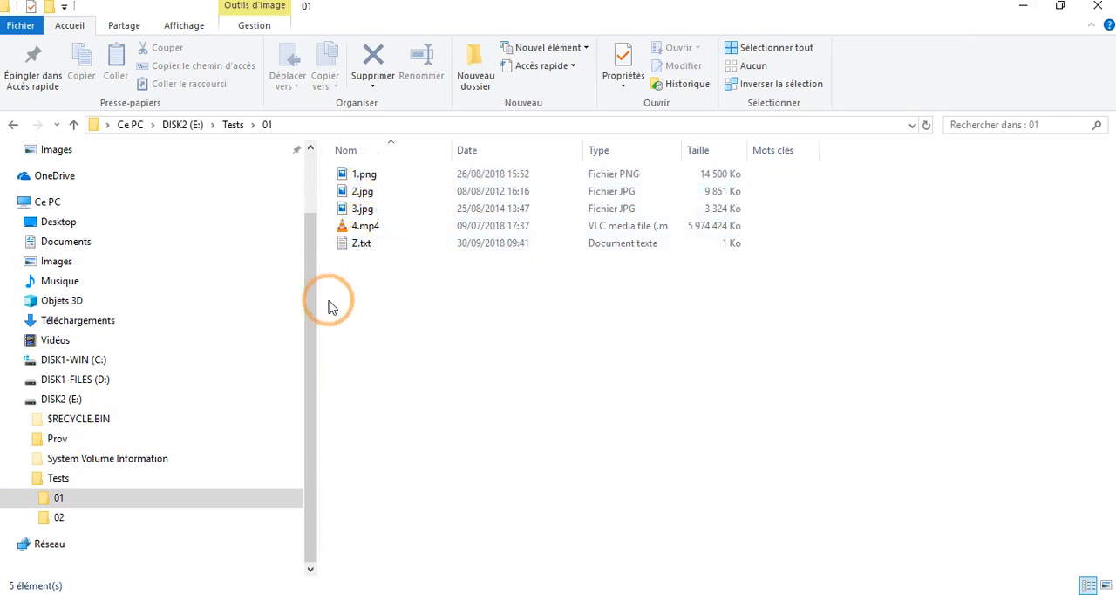
click(66, 516)
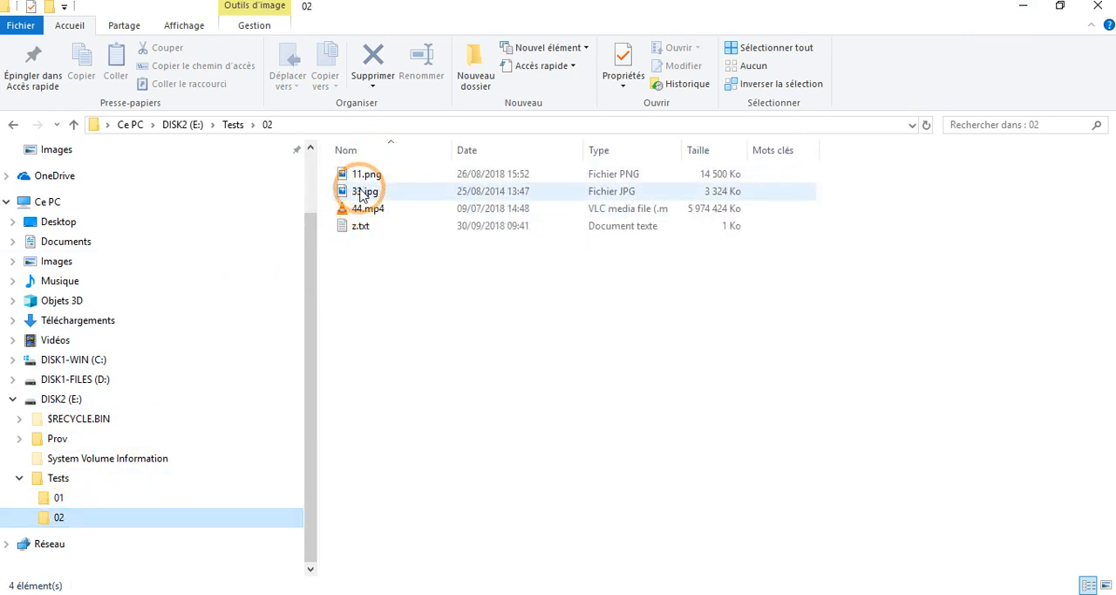
mouse_move(362, 181)
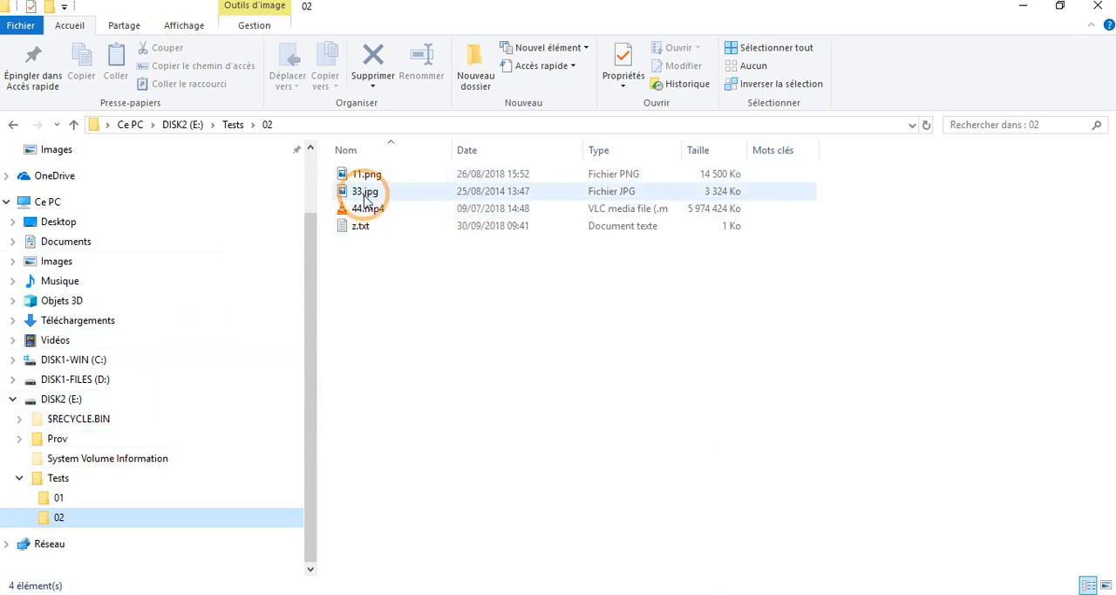
click(366, 214)
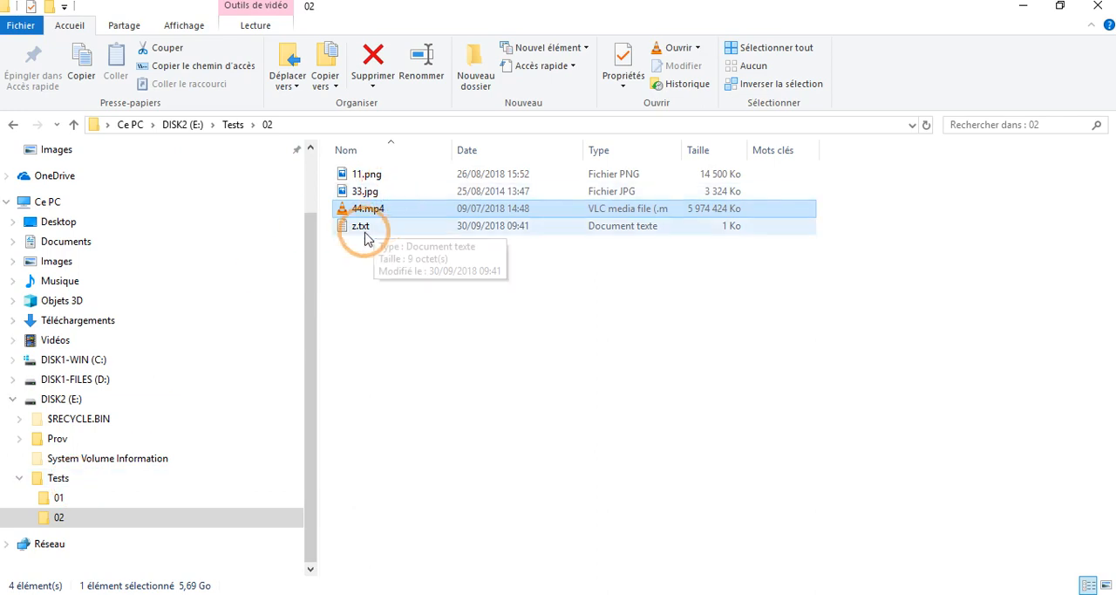
click(364, 231)
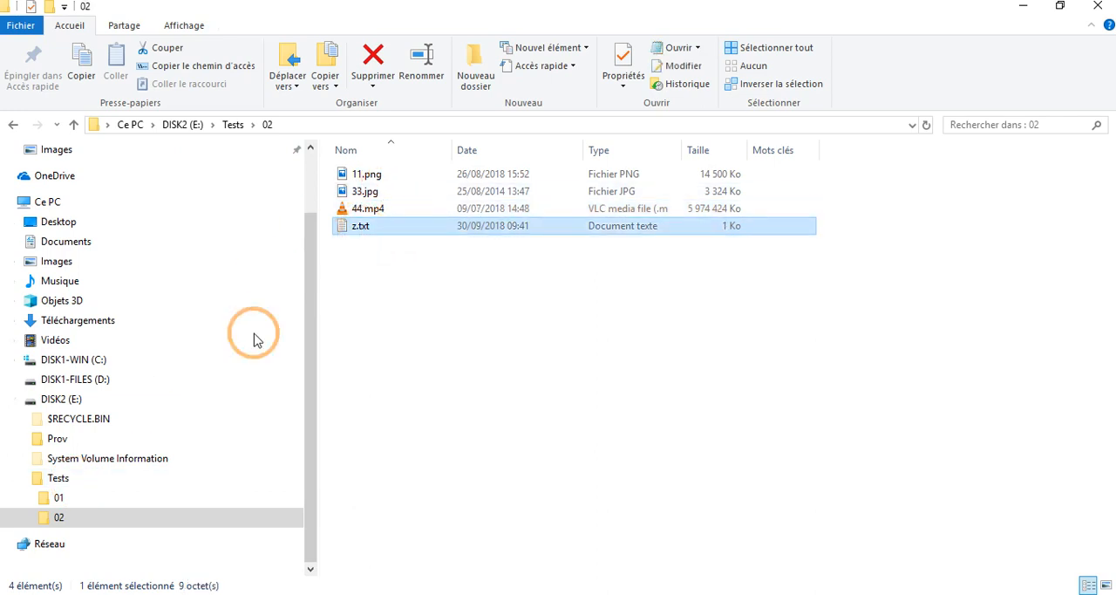
Step: Open Z.txt from folder 01, examine its text, and close it
click(58, 504)
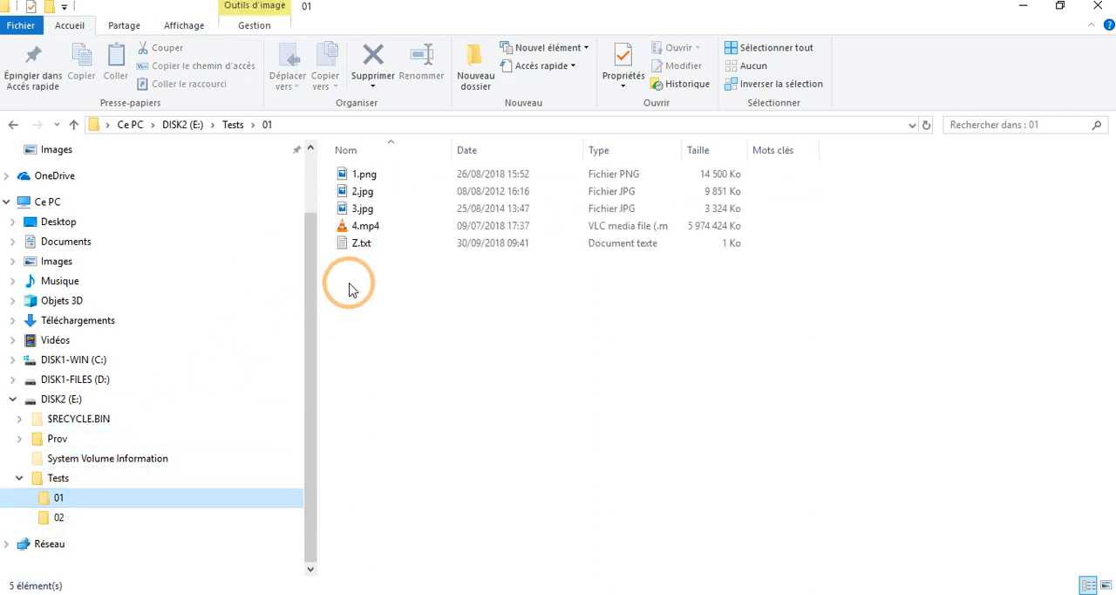
click(363, 249)
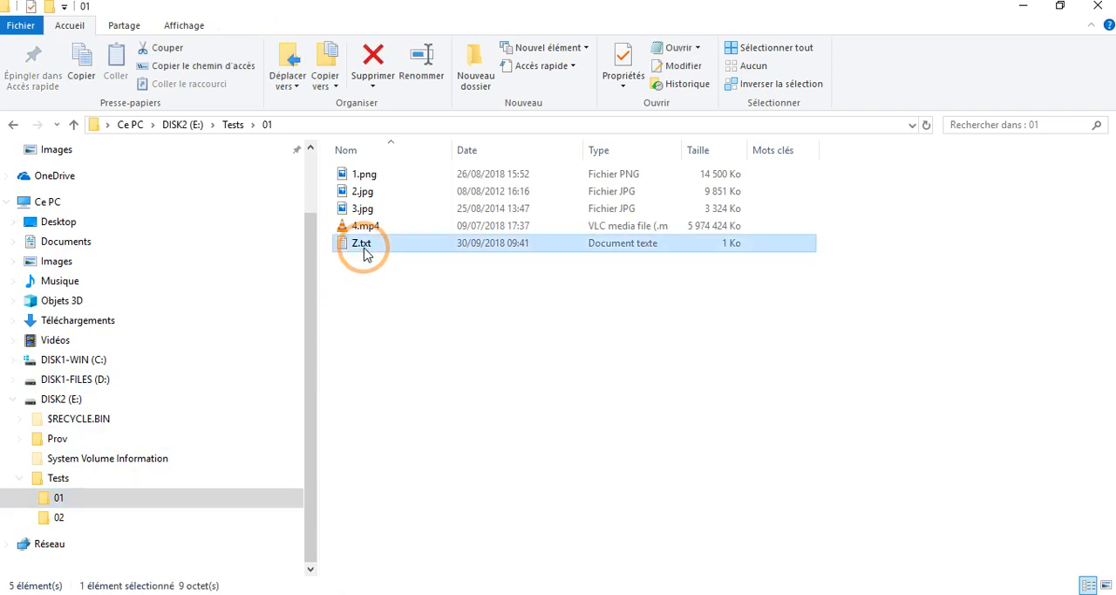
double_click(365, 253)
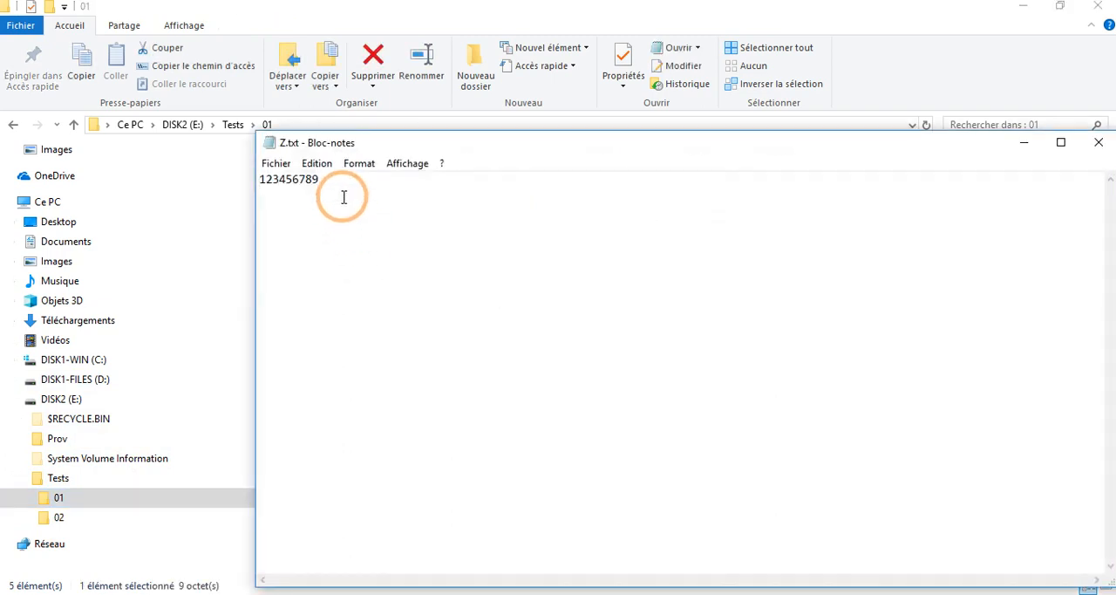
drag(356, 185, 213, 171)
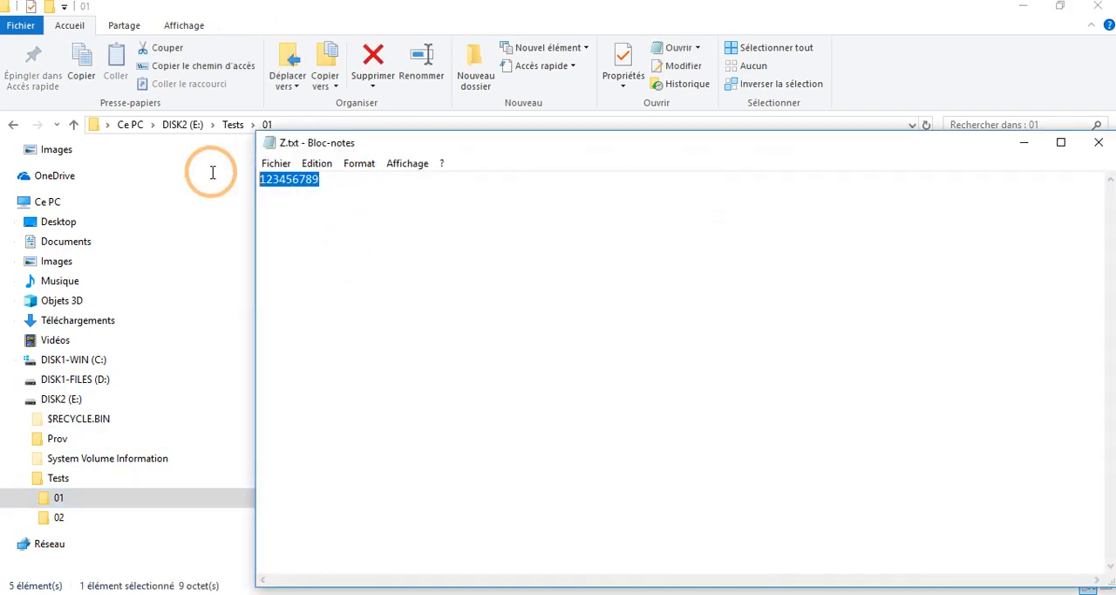
click(1099, 143)
Step: Open z.txt from folder 02, examine its text, and close it
click(83, 520)
click(382, 232)
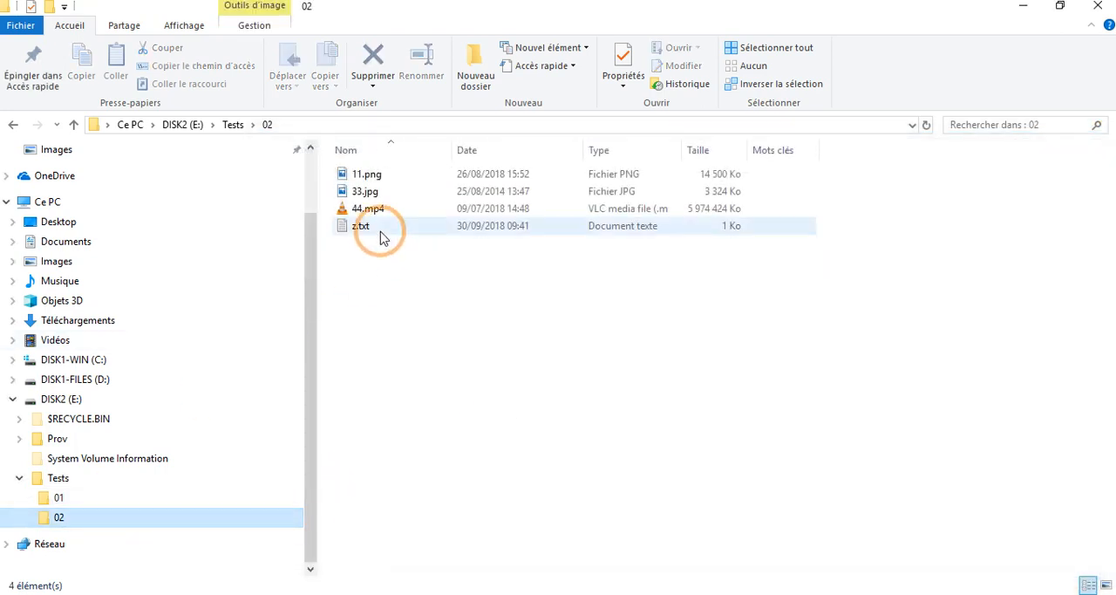
double_click(382, 232)
drag(357, 187, 213, 168)
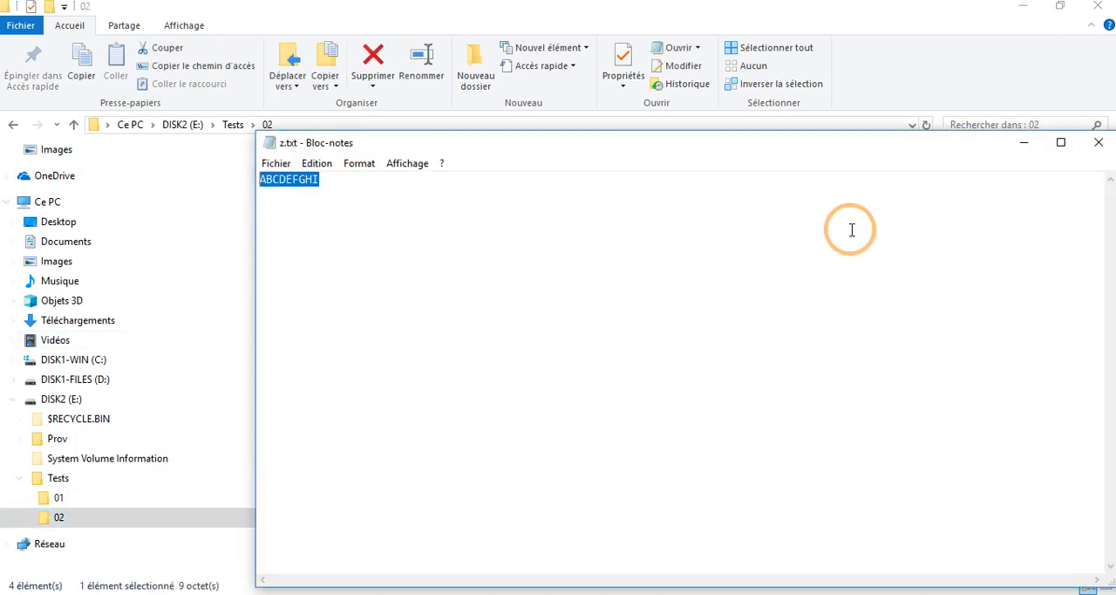
click(1100, 145)
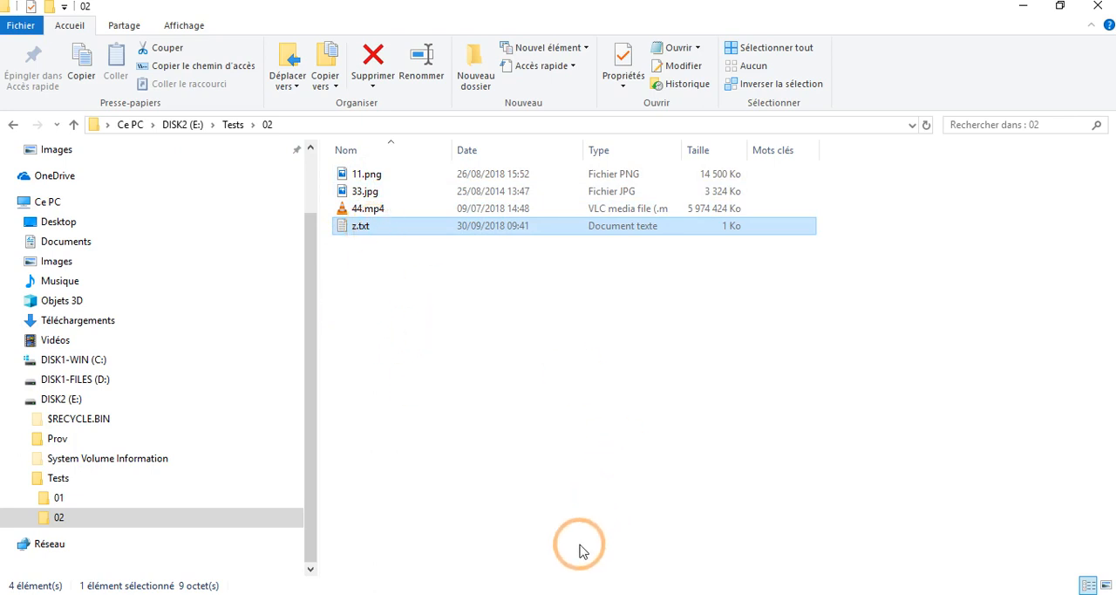
Step: Switch back to Supprimer les DOUBLONS 20, continue to the file types, and view the photo, video, music and other extension lists
click(541, 594)
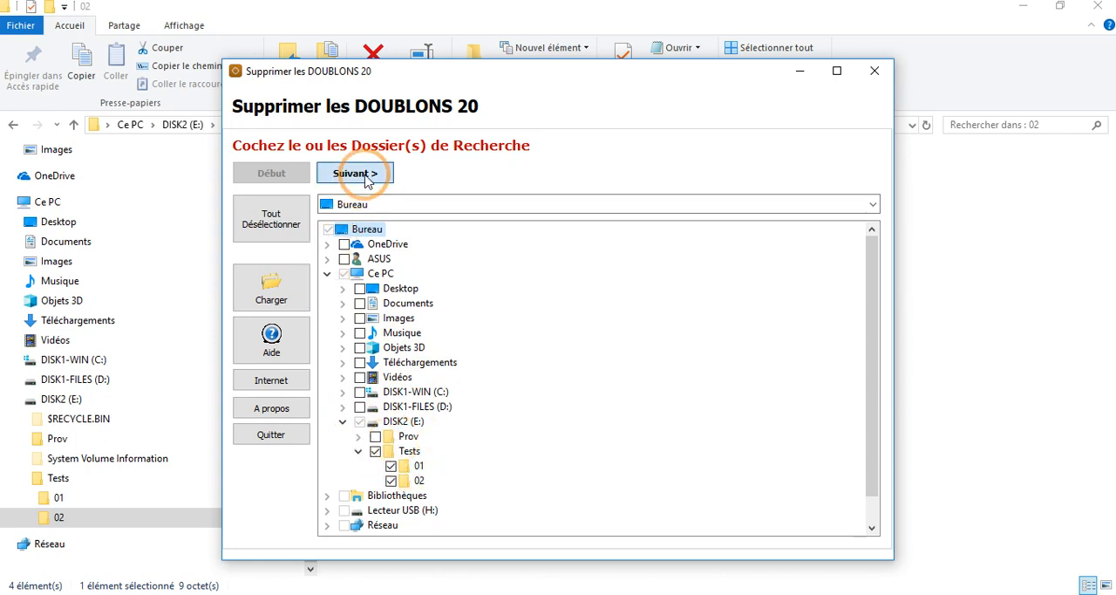
click(366, 175)
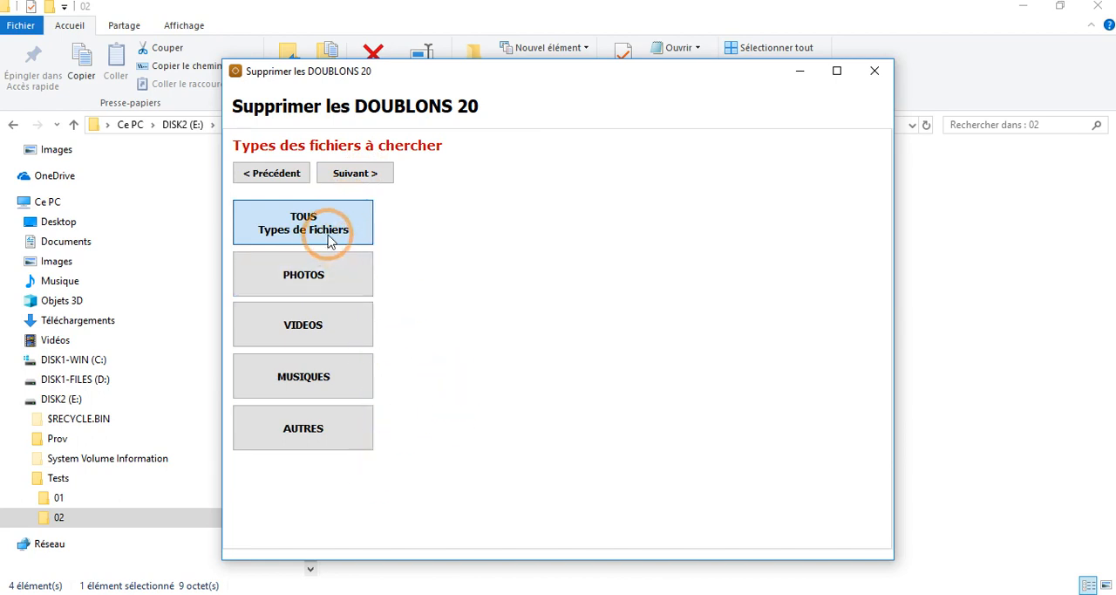
click(319, 285)
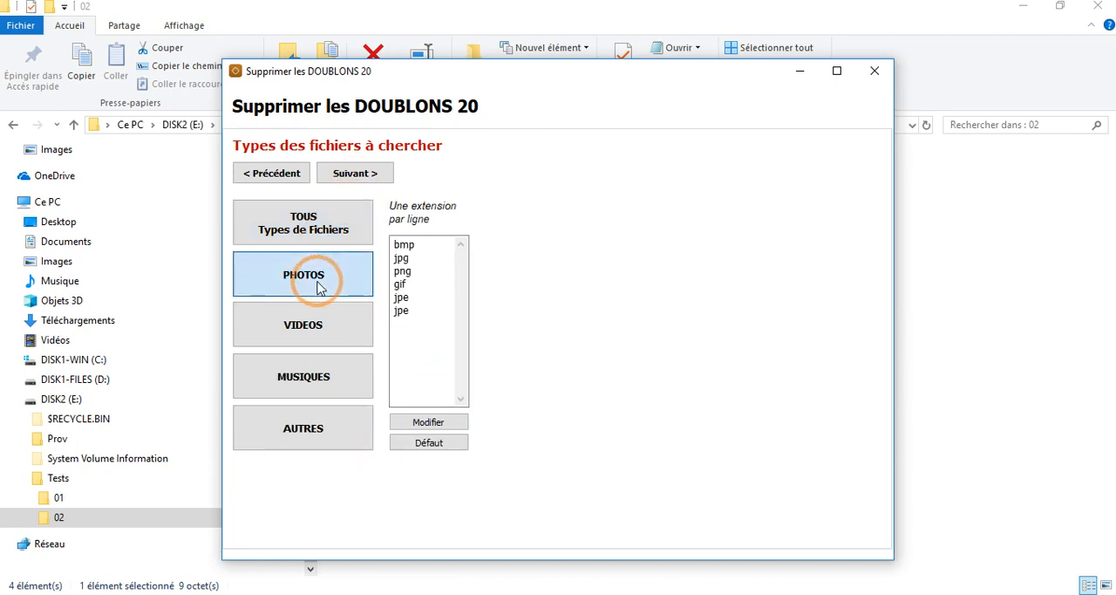
click(332, 343)
click(332, 373)
click(332, 426)
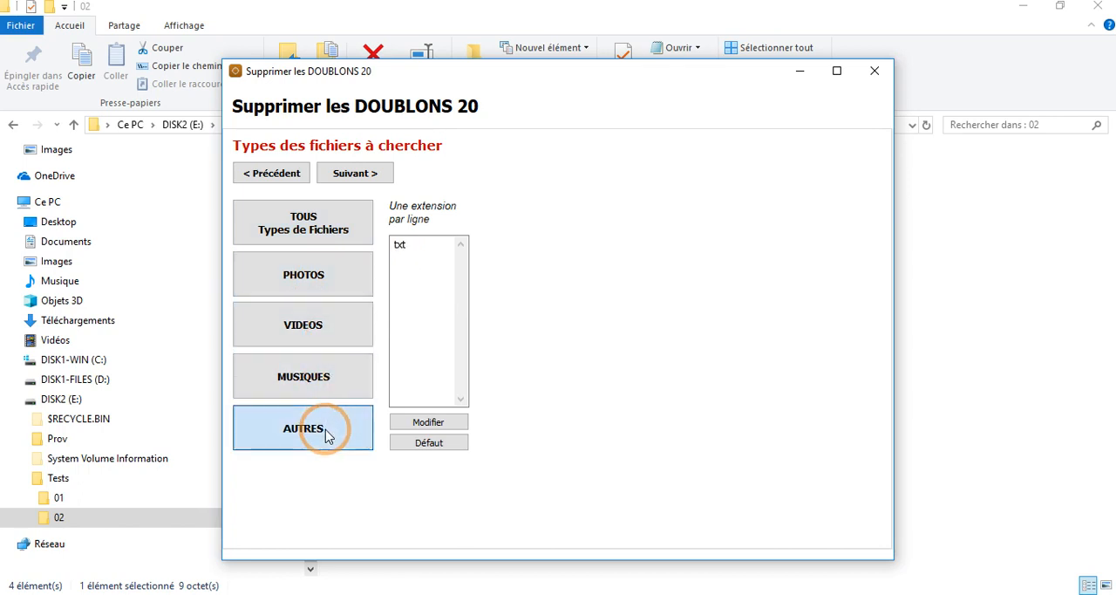
Step: Examine the PHOTOS extension list and its options for modifying it or restoring the defaults
click(323, 274)
click(422, 307)
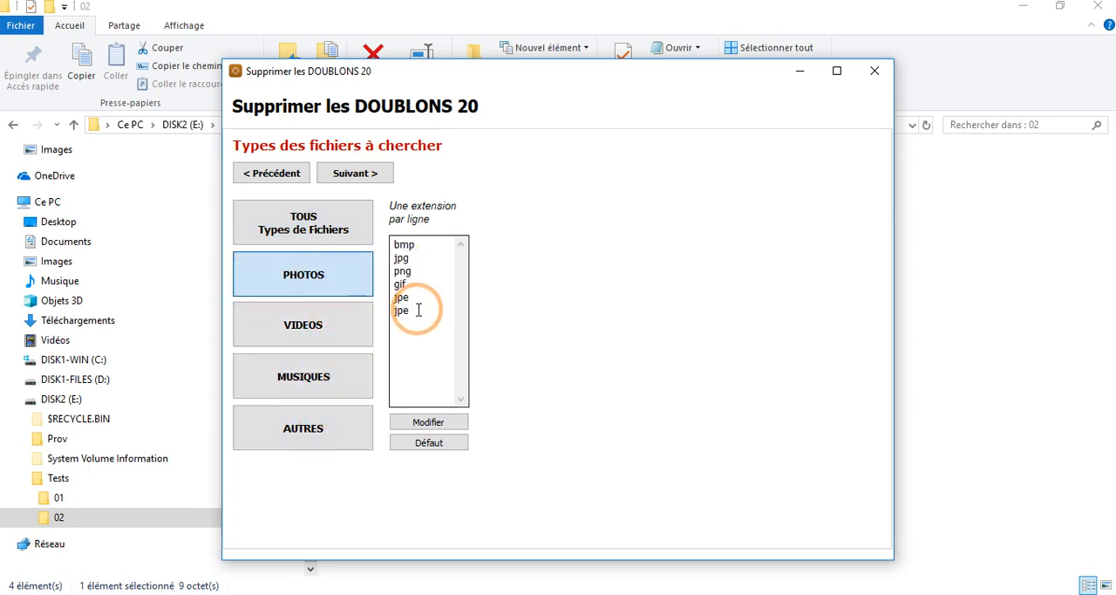
click(429, 443)
click(440, 425)
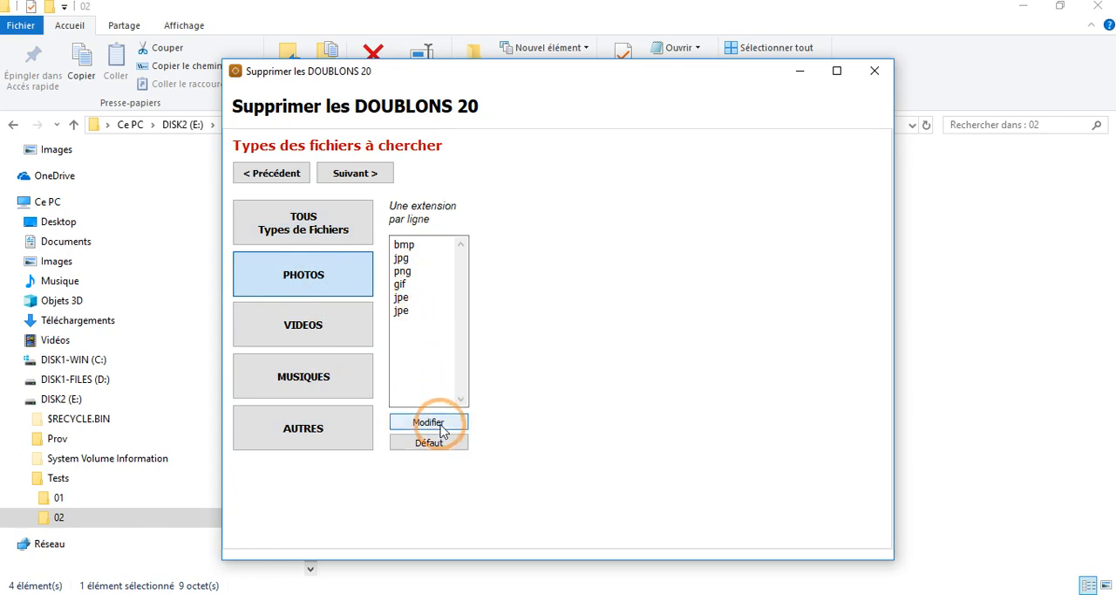
click(433, 446)
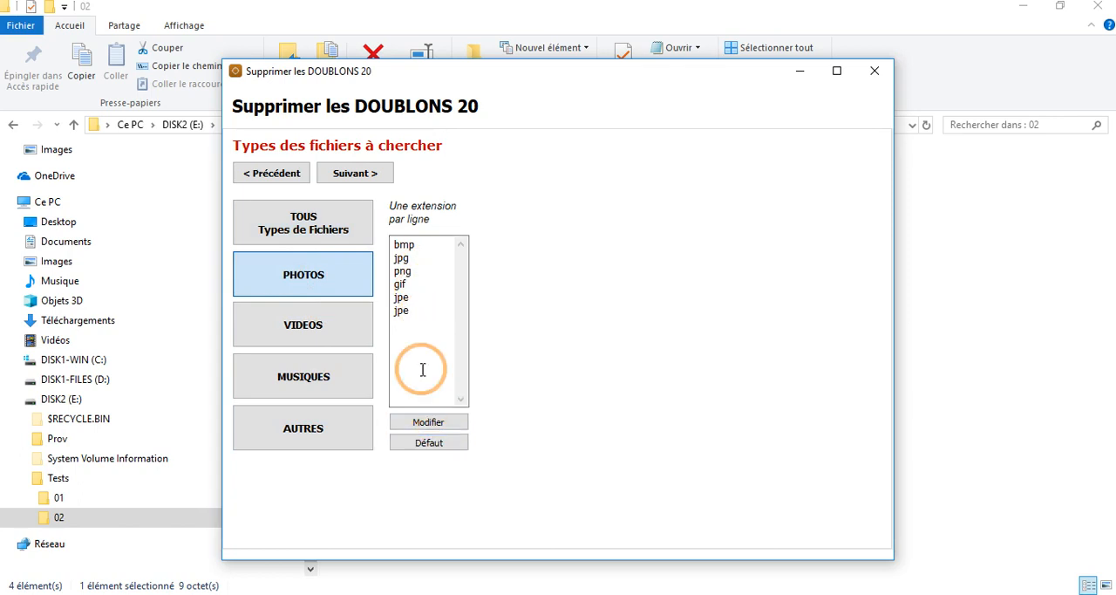
Step: Choose all file types for the search and compare files by same content over the first 10 Mo
click(331, 233)
click(361, 173)
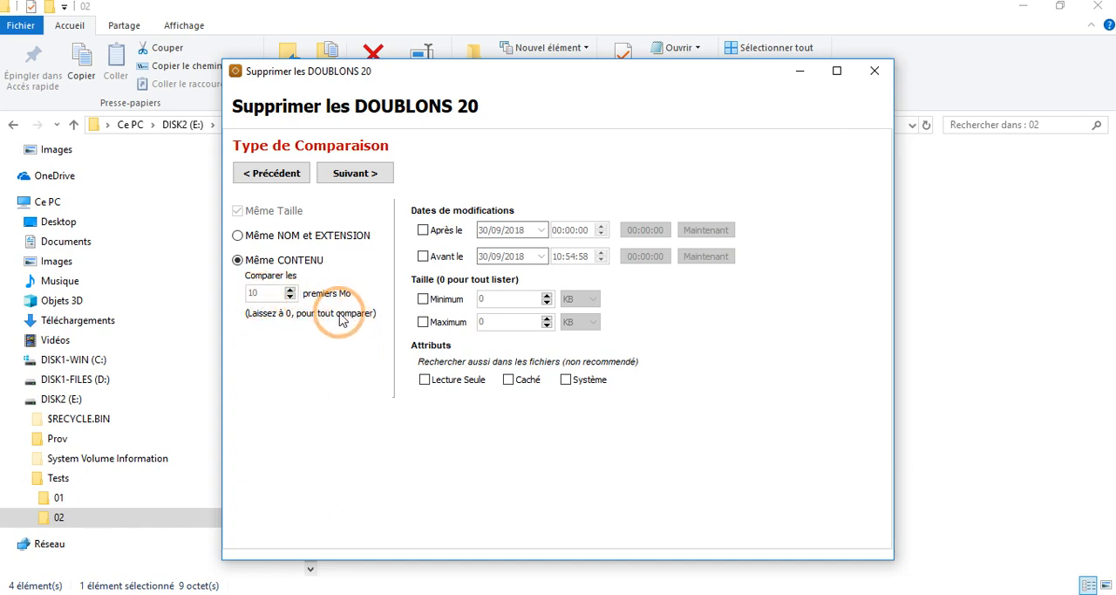
click(237, 235)
click(237, 259)
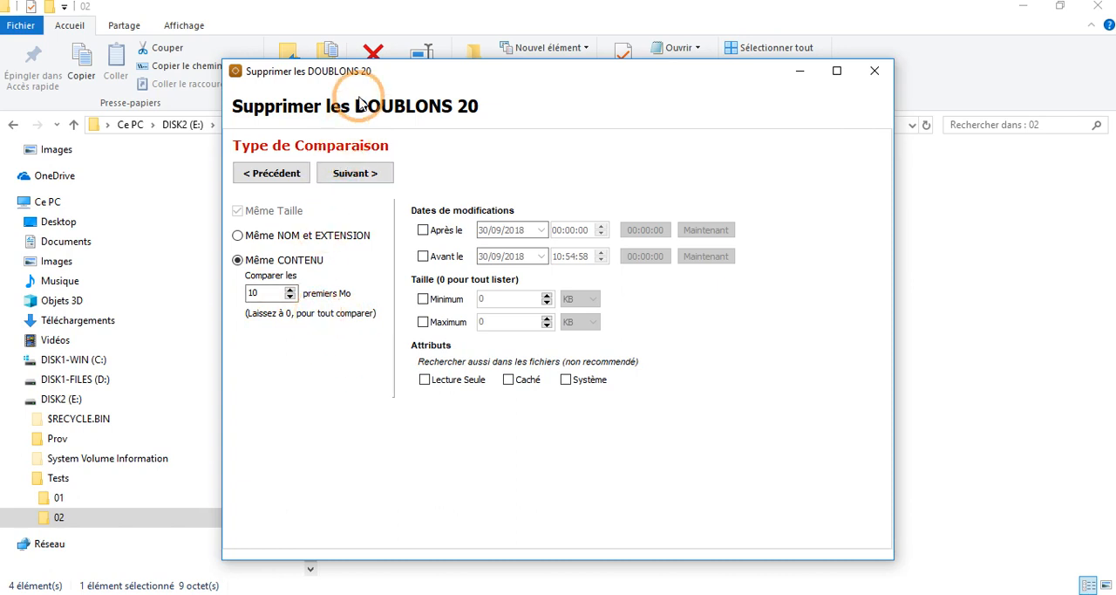
Step: Move the duplicate remover's window aside and try the after and before modification-date filters, leaving both off
drag(376, 80, 522, 109)
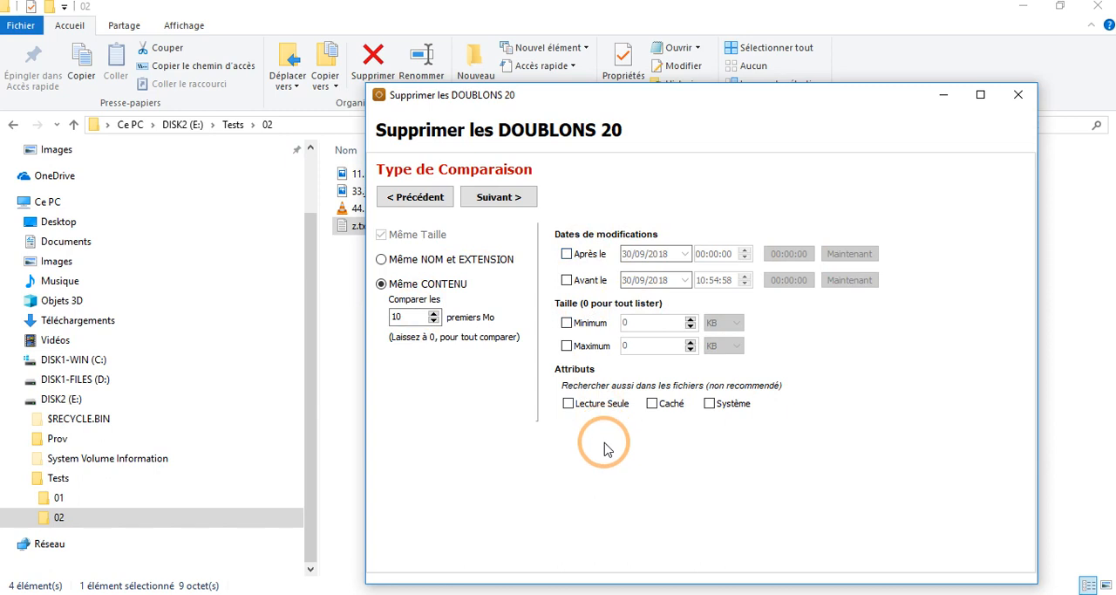
click(568, 261)
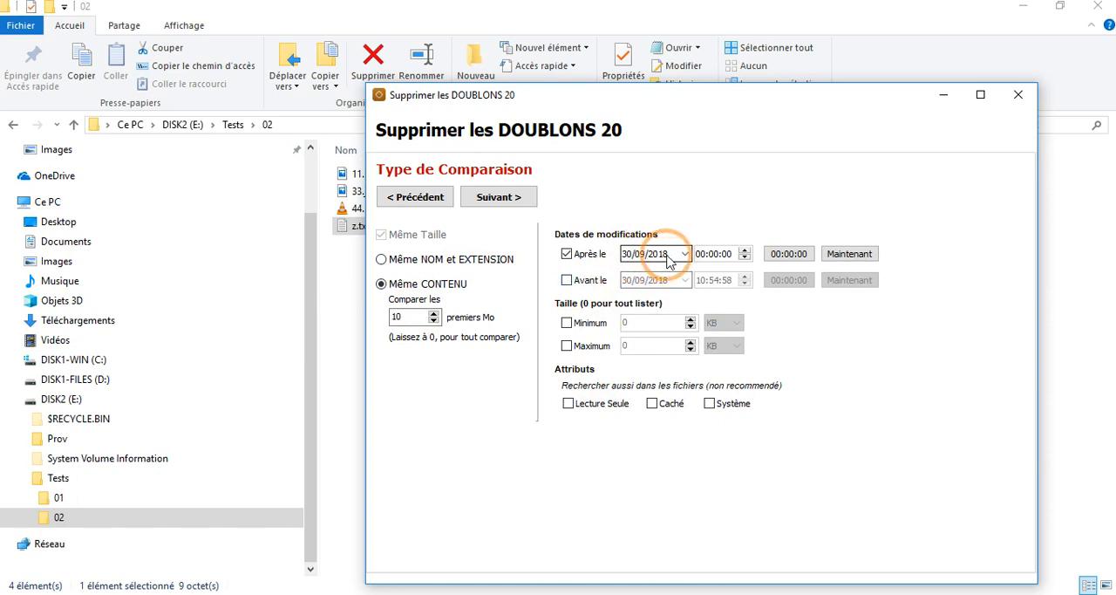
click(567, 280)
click(567, 253)
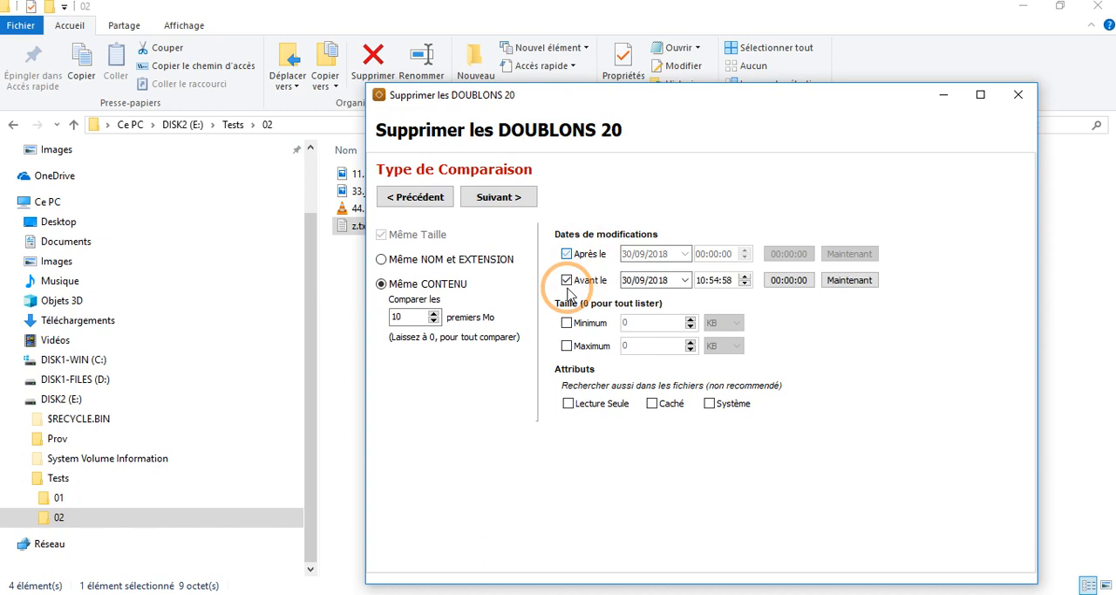
click(567, 254)
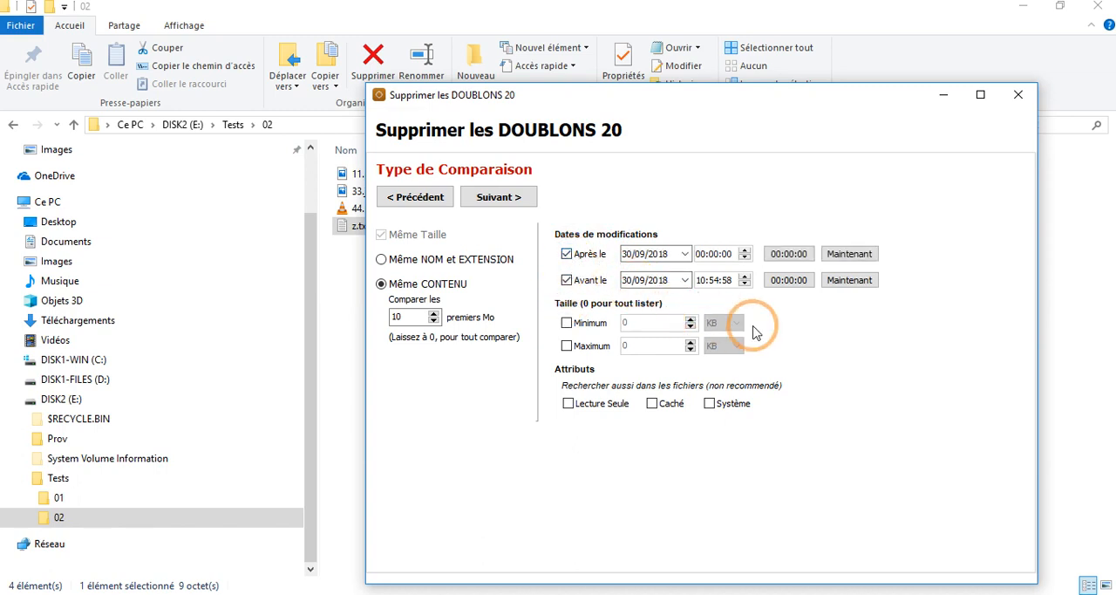
click(565, 279)
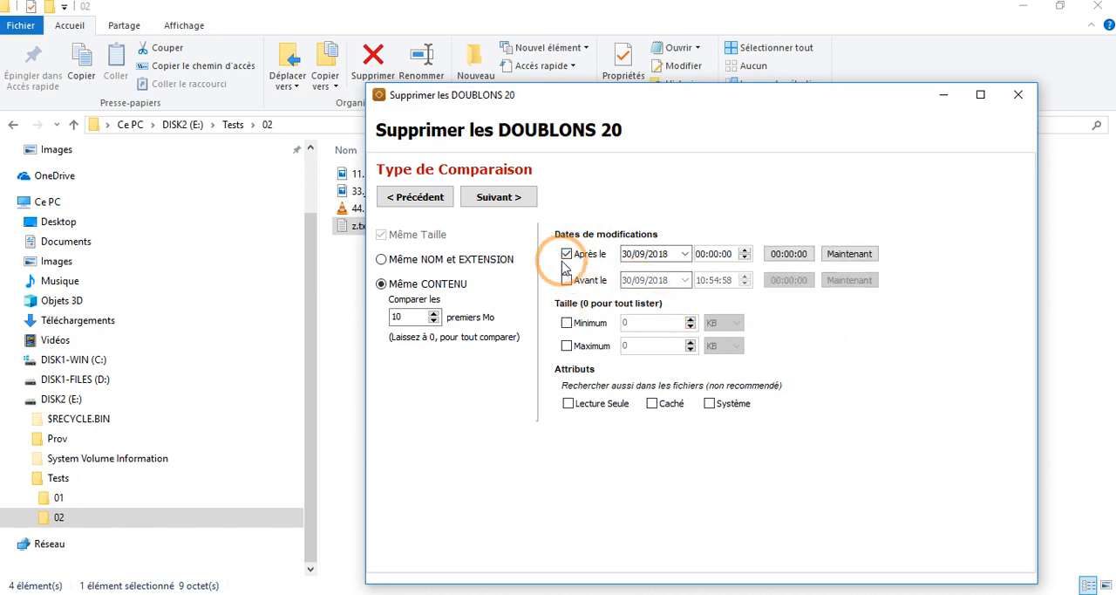
click(567, 255)
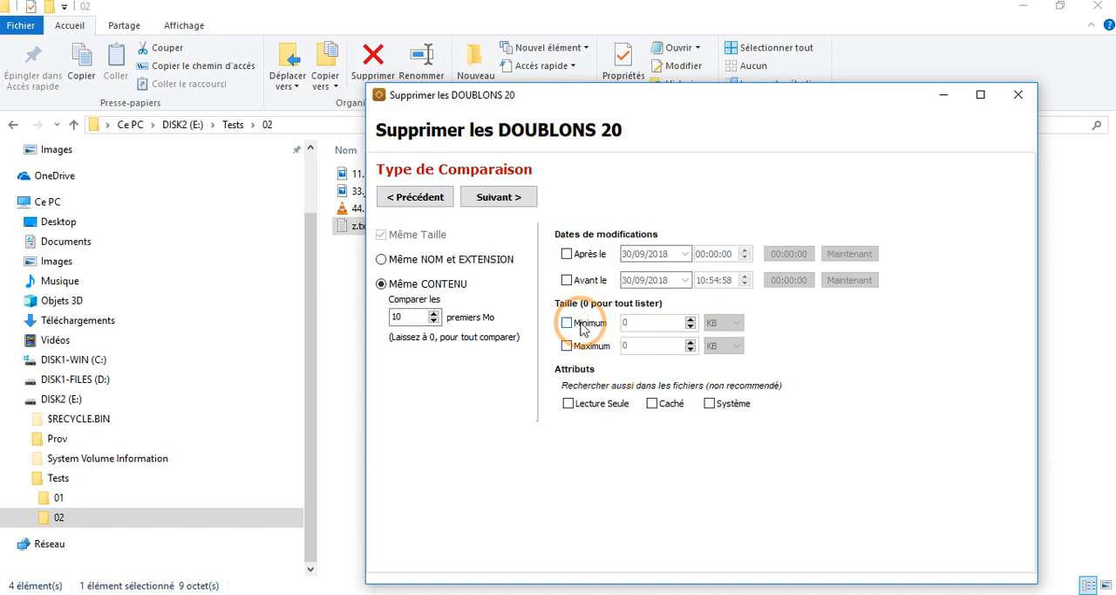
Step: Try the minimum and maximum file size filters and leave both off
click(567, 323)
click(723, 323)
click(567, 347)
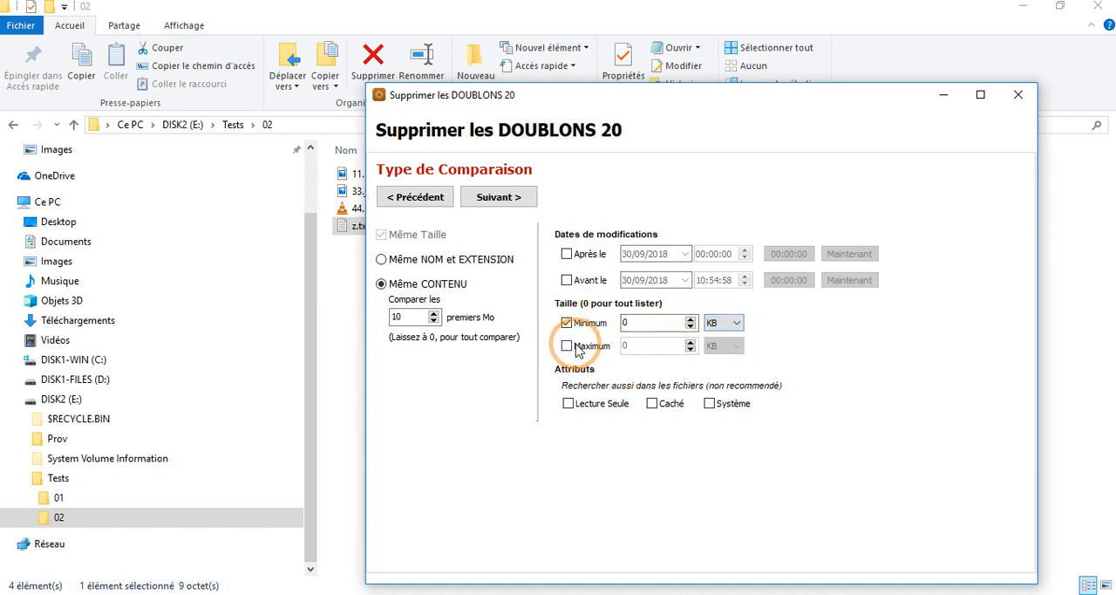
click(567, 323)
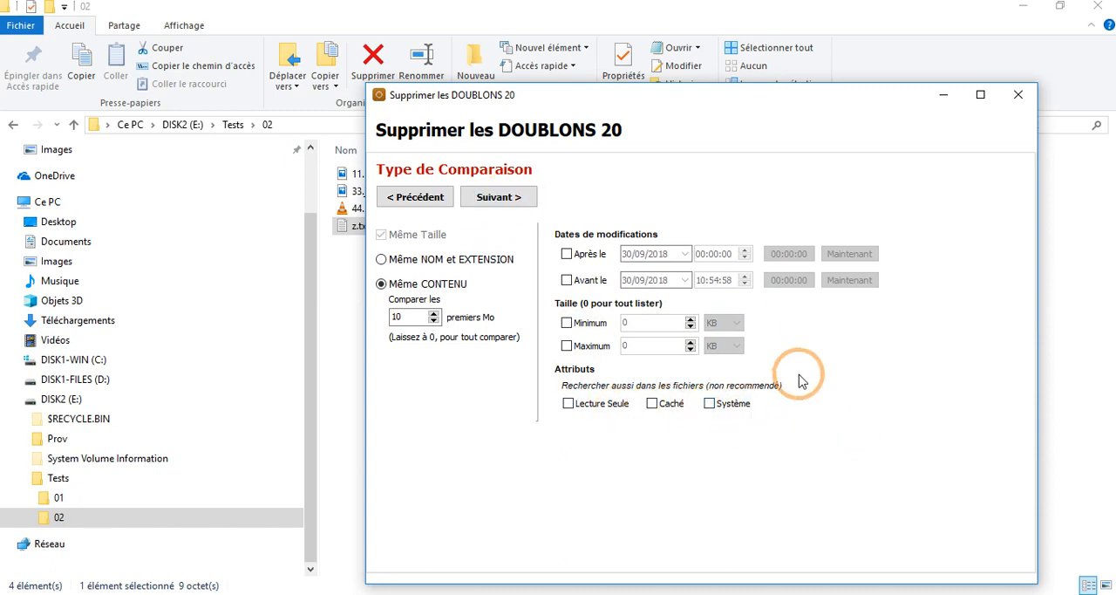
Step: Continue to the exclusions page and examine the .exe and .dll entries among the extensions to exclude
click(498, 197)
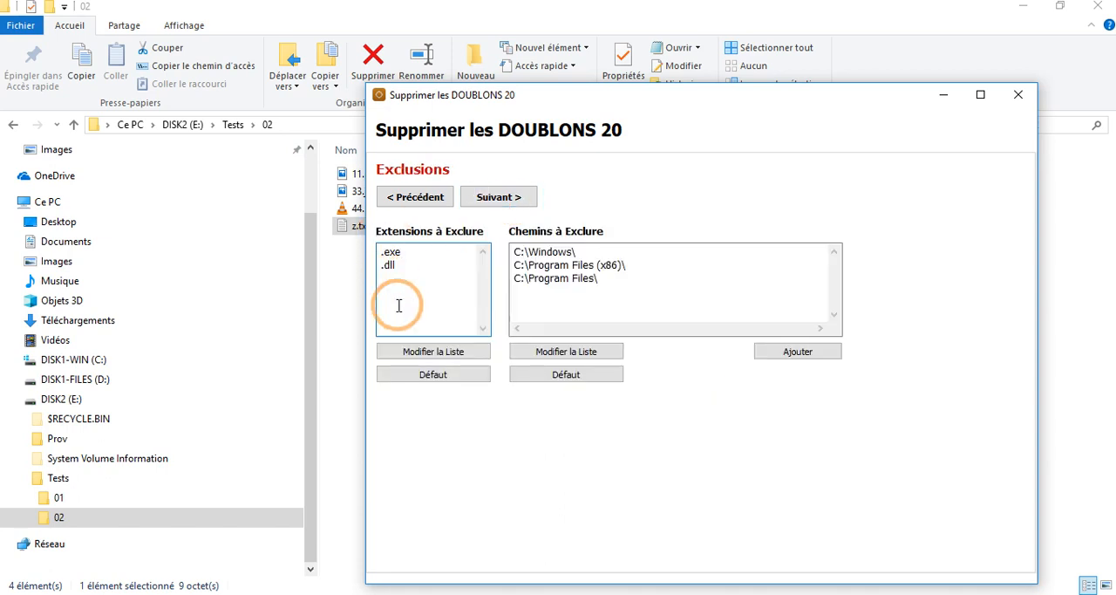
drag(391, 269, 309, 238)
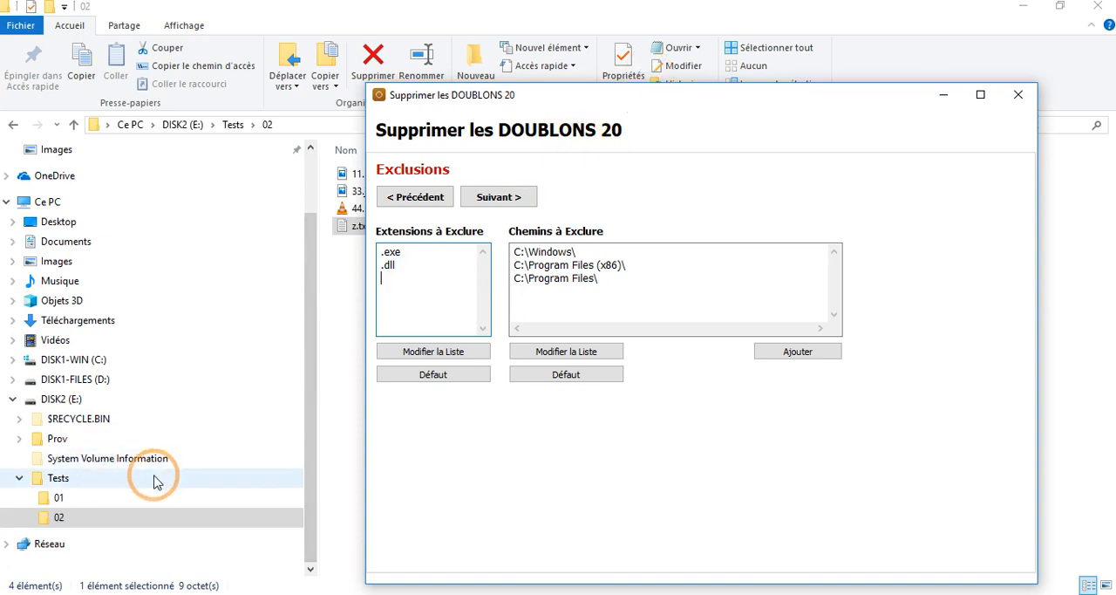
Step: Remove the .exe and .dll entries from the extensions to exclude and apply the list change
drag(416, 268, 363, 258)
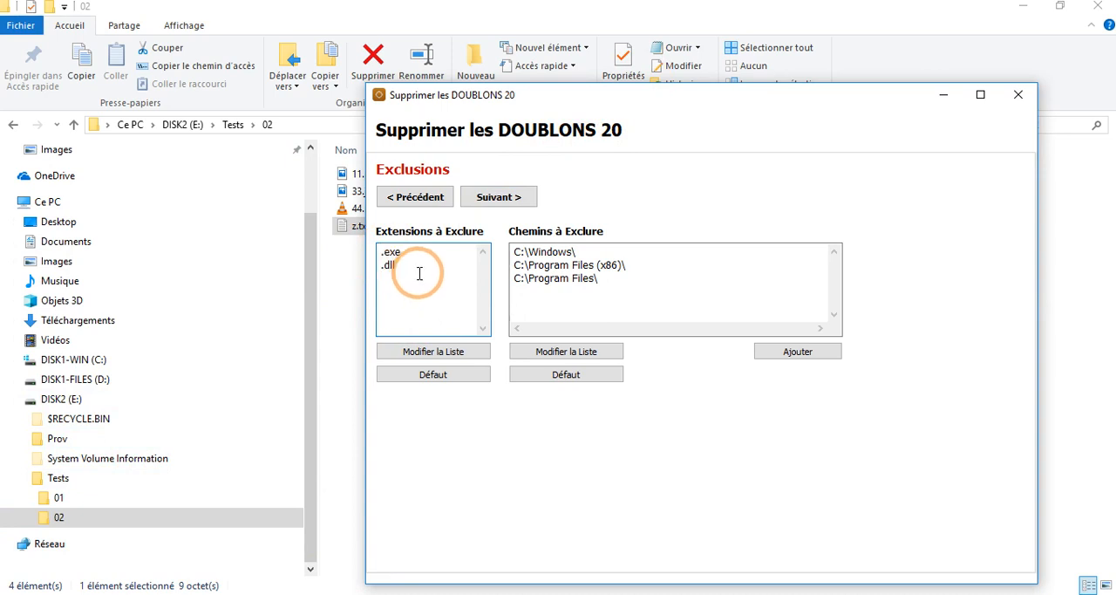
drag(422, 269, 339, 239)
key(Delete)
click(423, 285)
click(460, 353)
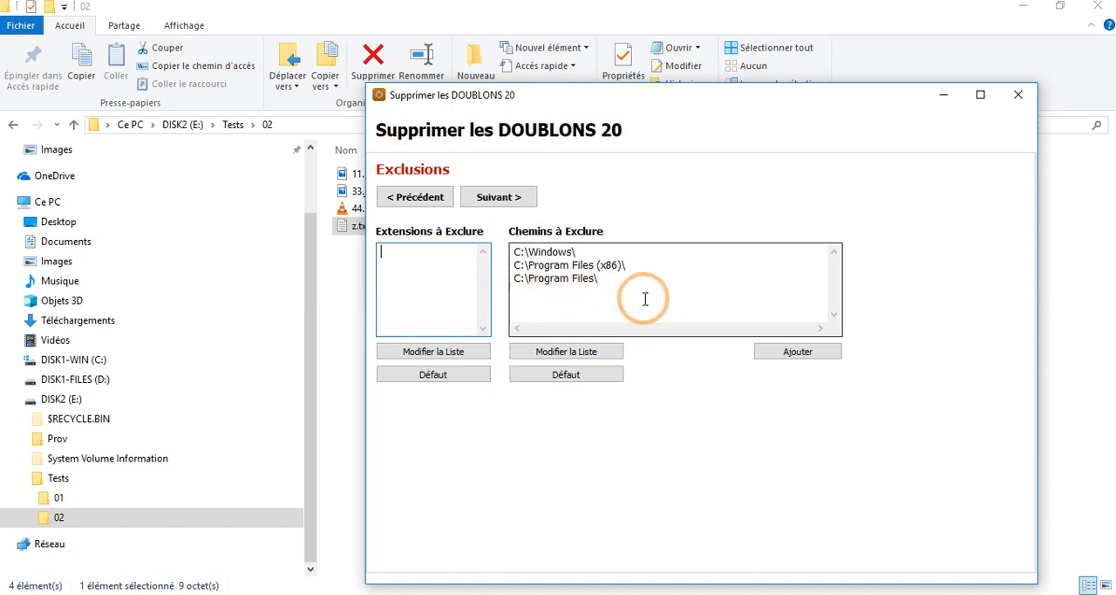
Step: Examine the excluded paths without changing them, and restore the default list of excluded extensions
drag(651, 289, 440, 237)
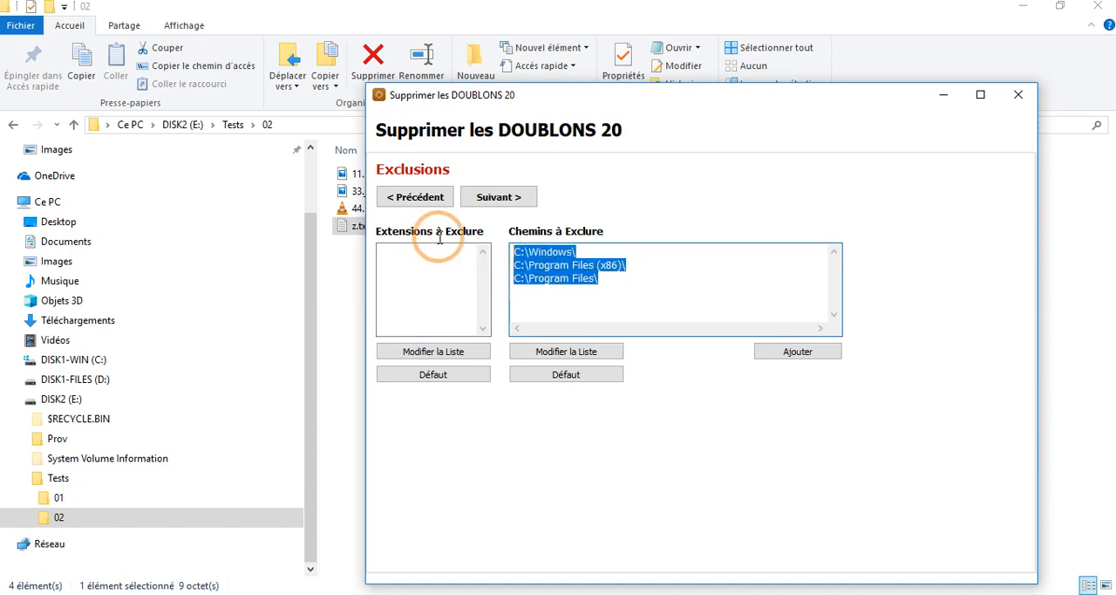
click(587, 252)
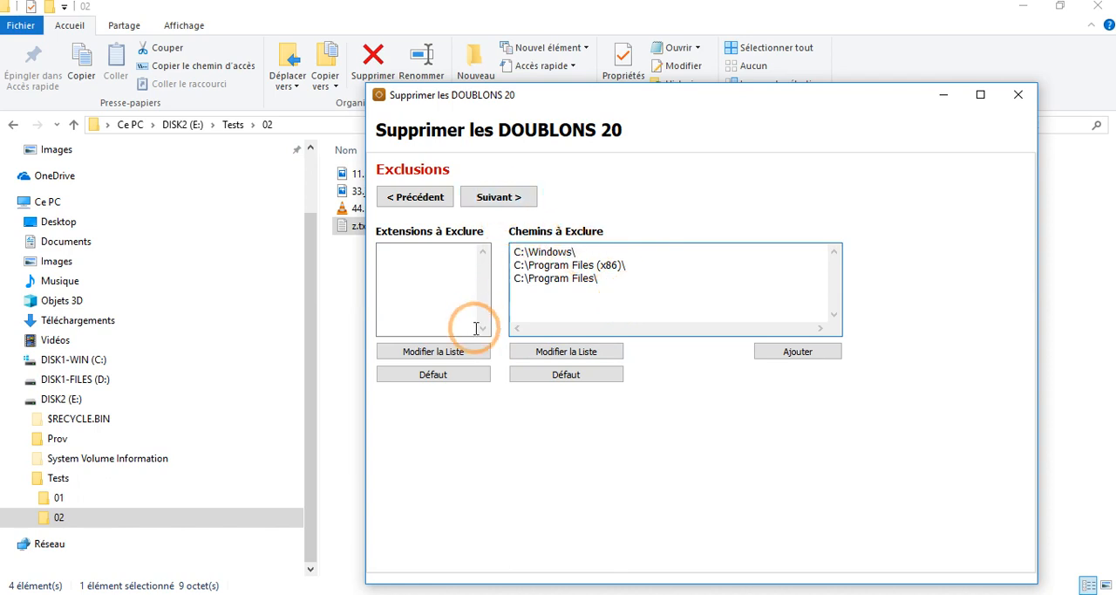
click(445, 375)
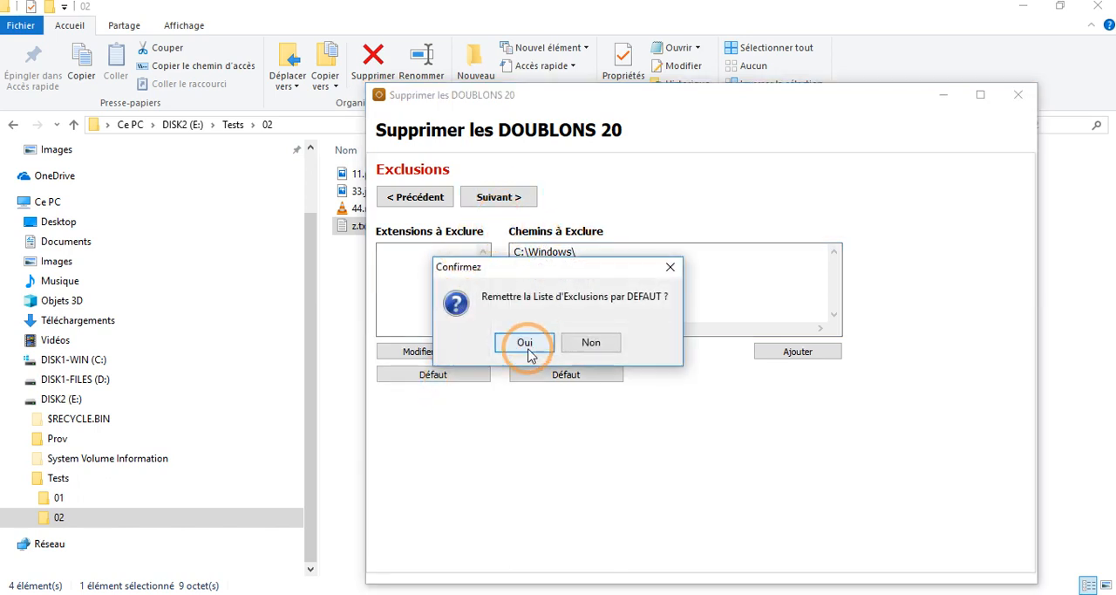
click(528, 347)
Step: Set the oldest files as the originals and launch the comparison, with the duplicate remover's window maximized
click(500, 199)
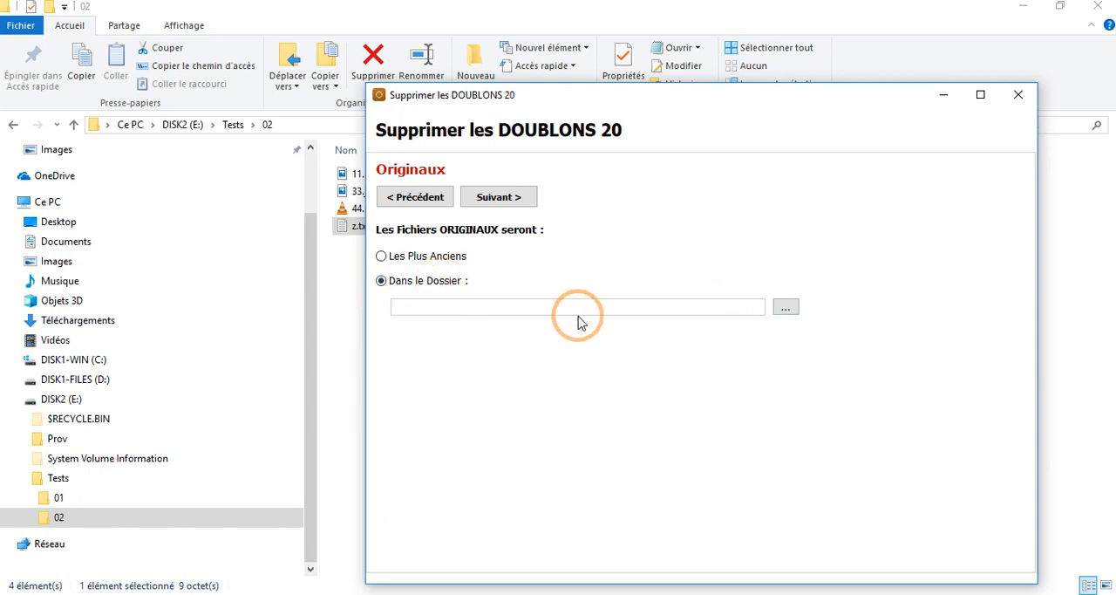
click(400, 260)
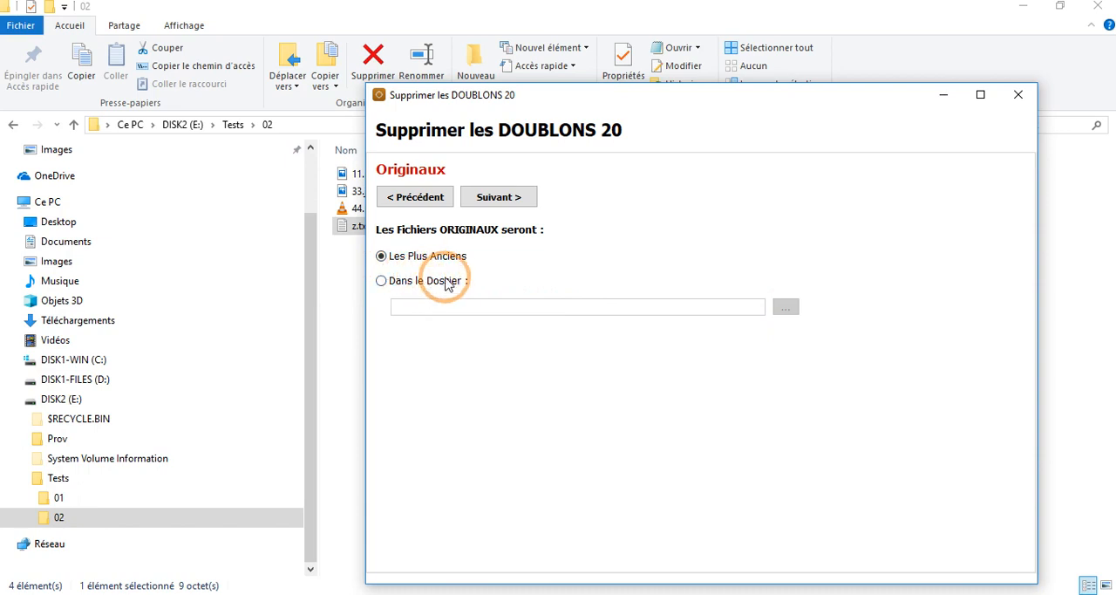
click(496, 198)
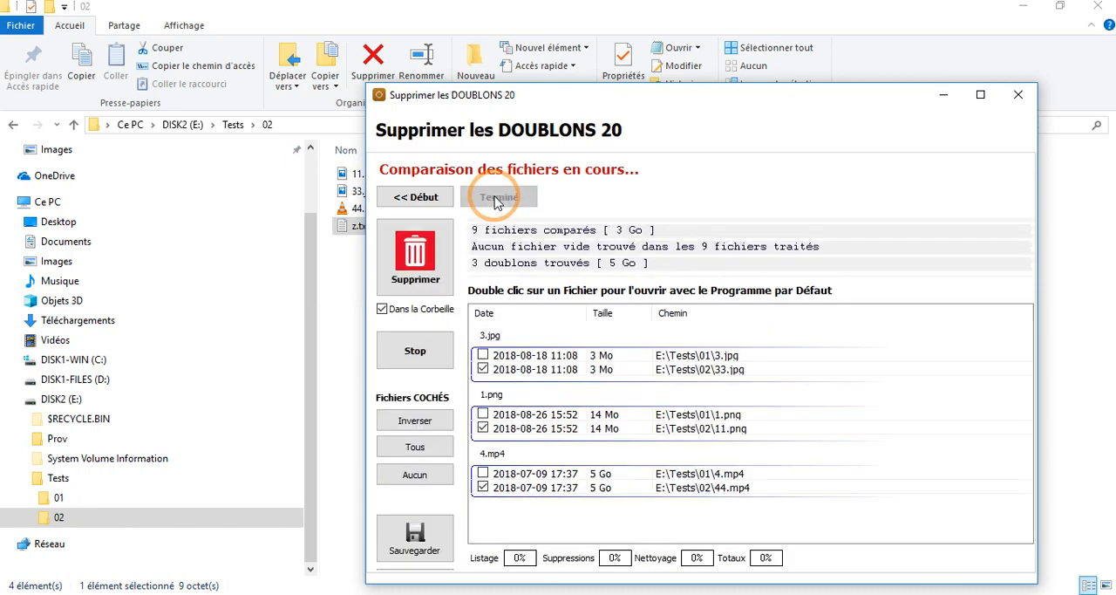
click(981, 95)
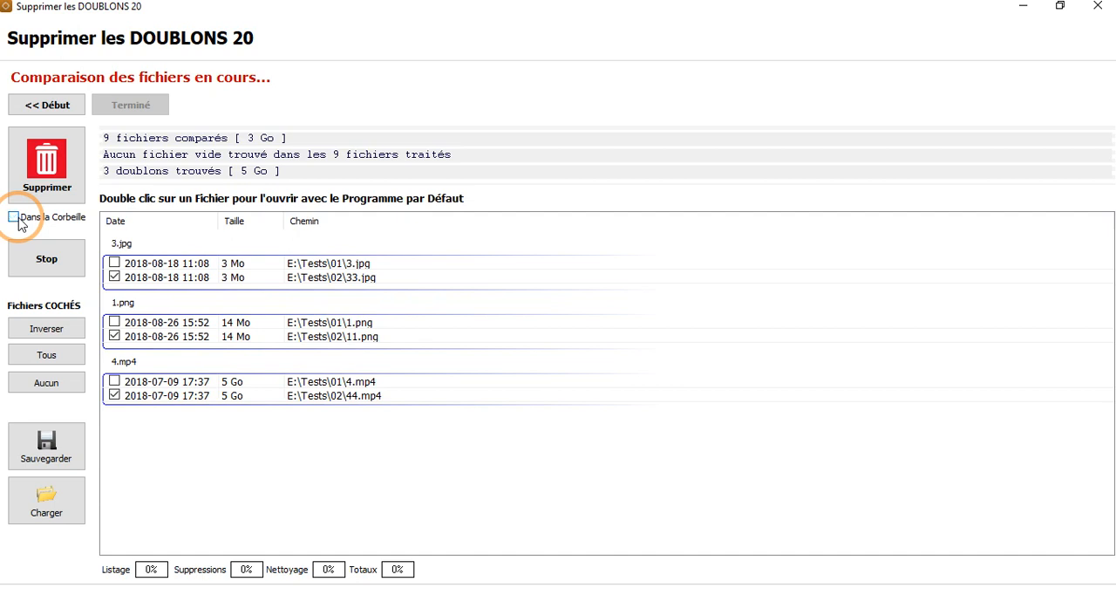
Step: Request deletion of the checked duplicates to the recycle bin, accepting the first confirmation and declining the final one
click(61, 157)
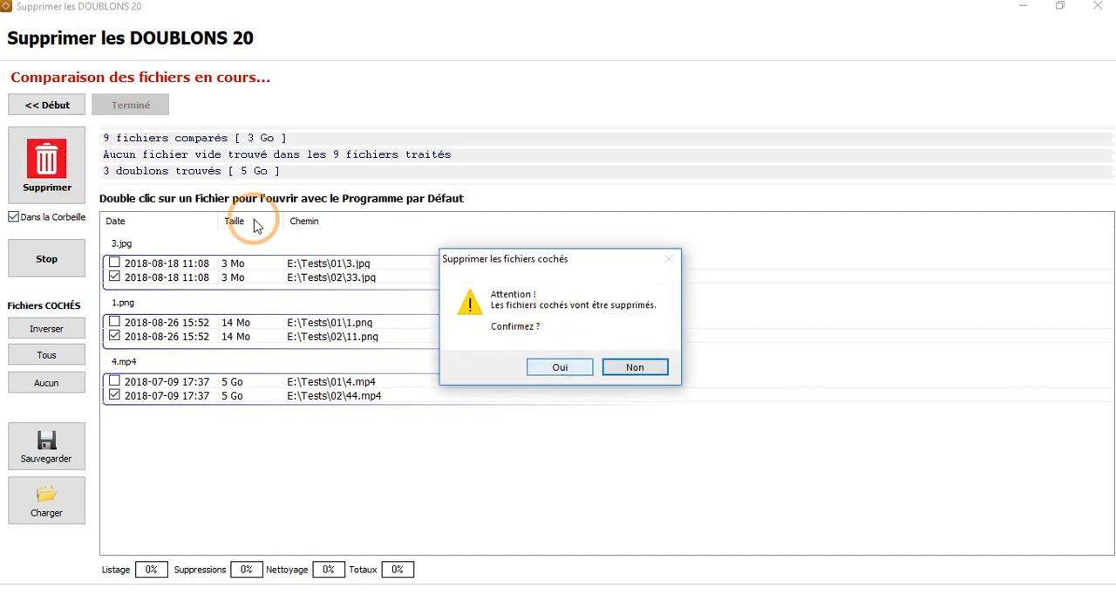
click(544, 368)
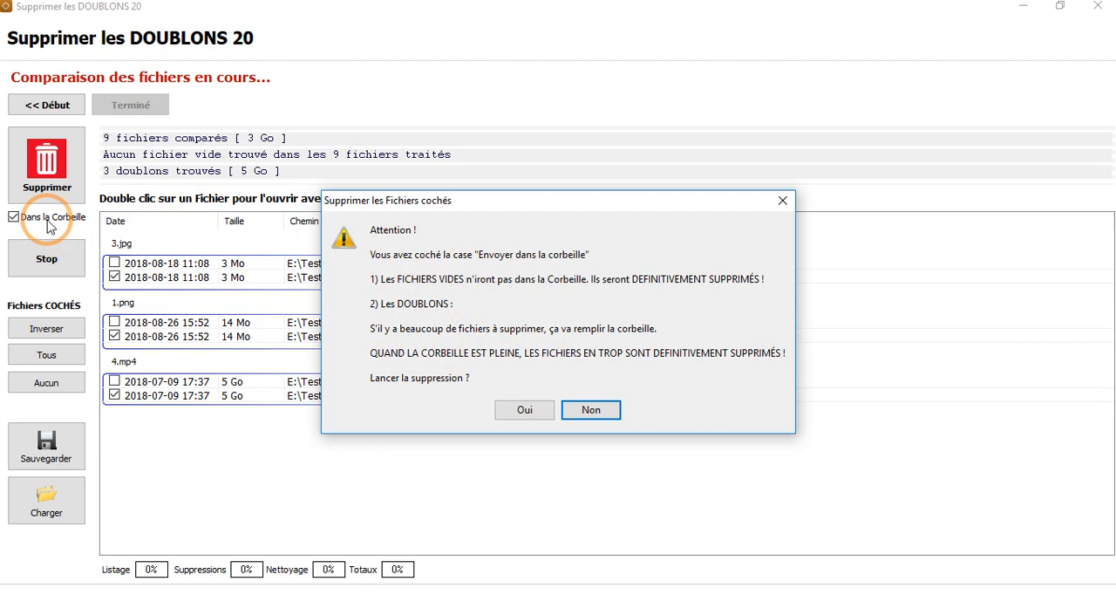
click(600, 415)
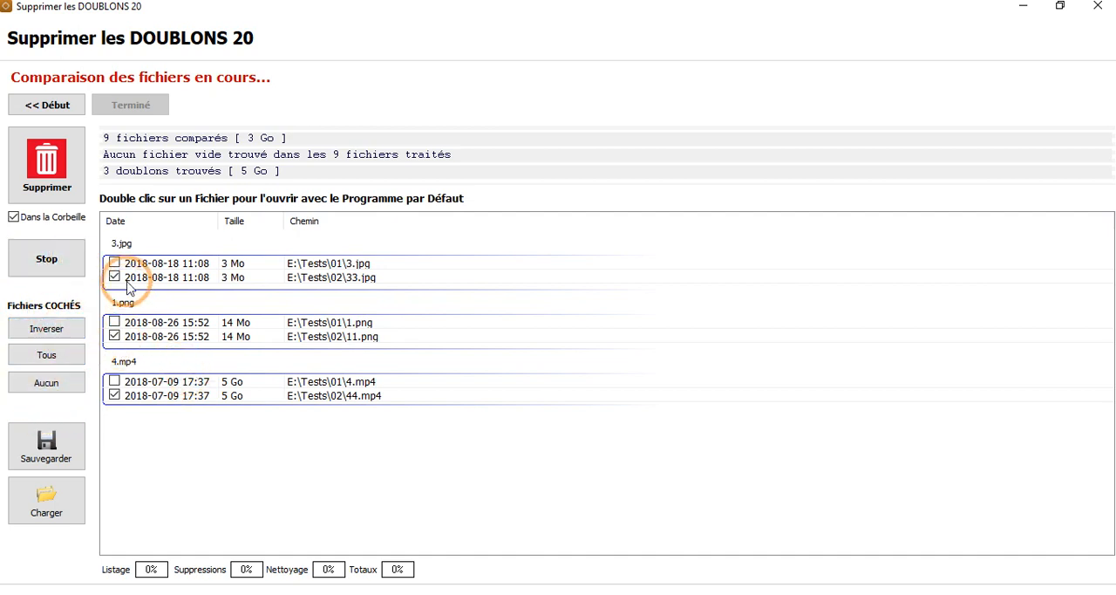
Step: Invert the checked and unchecked duplicates, and invert them back again
click(43, 332)
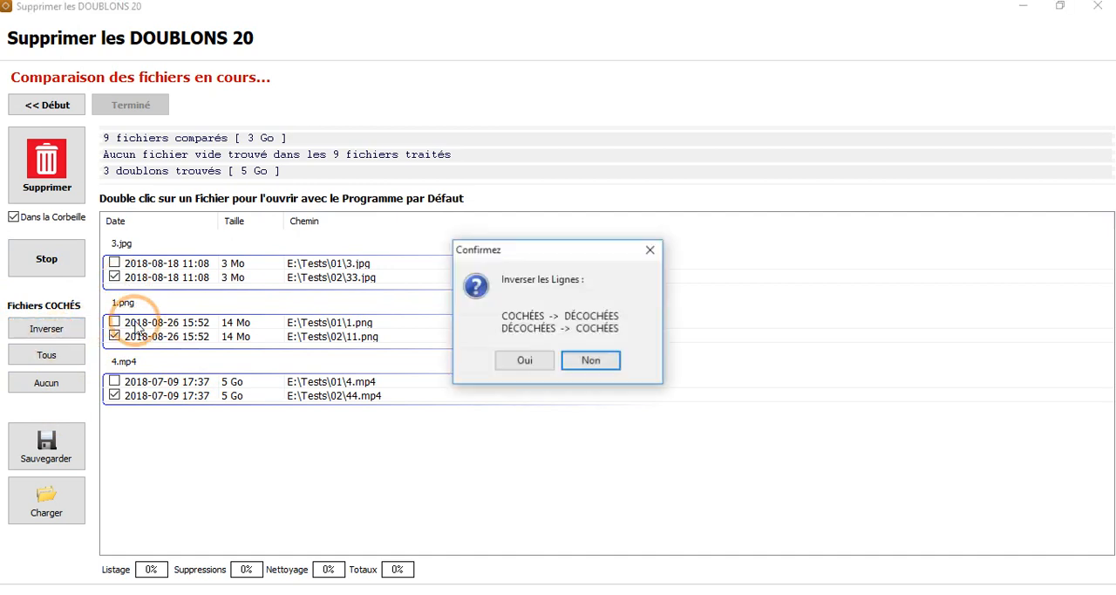
click(516, 361)
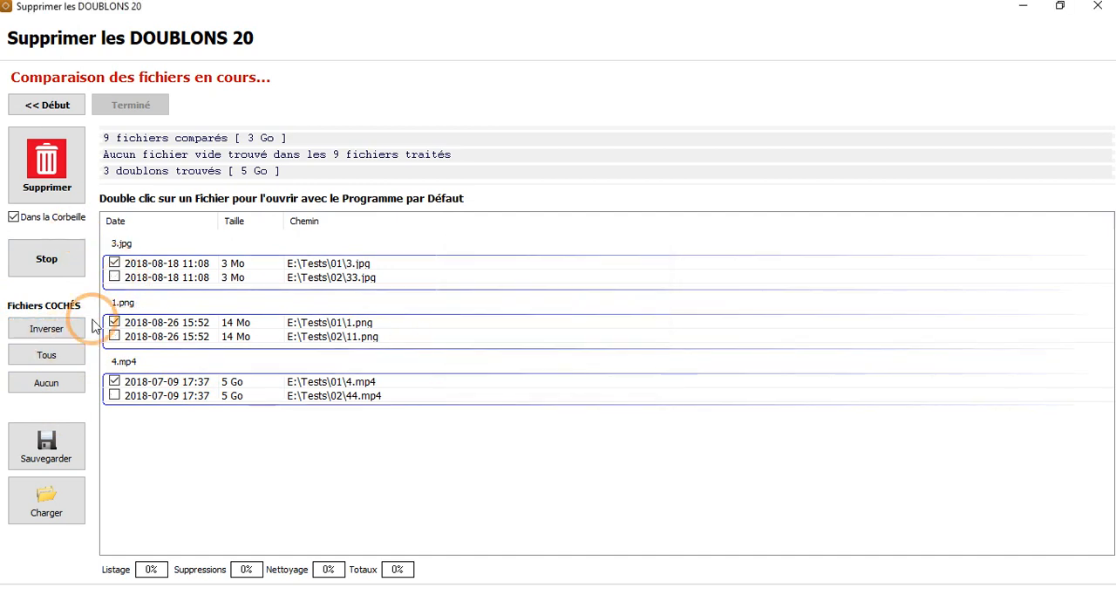
click(48, 334)
click(512, 363)
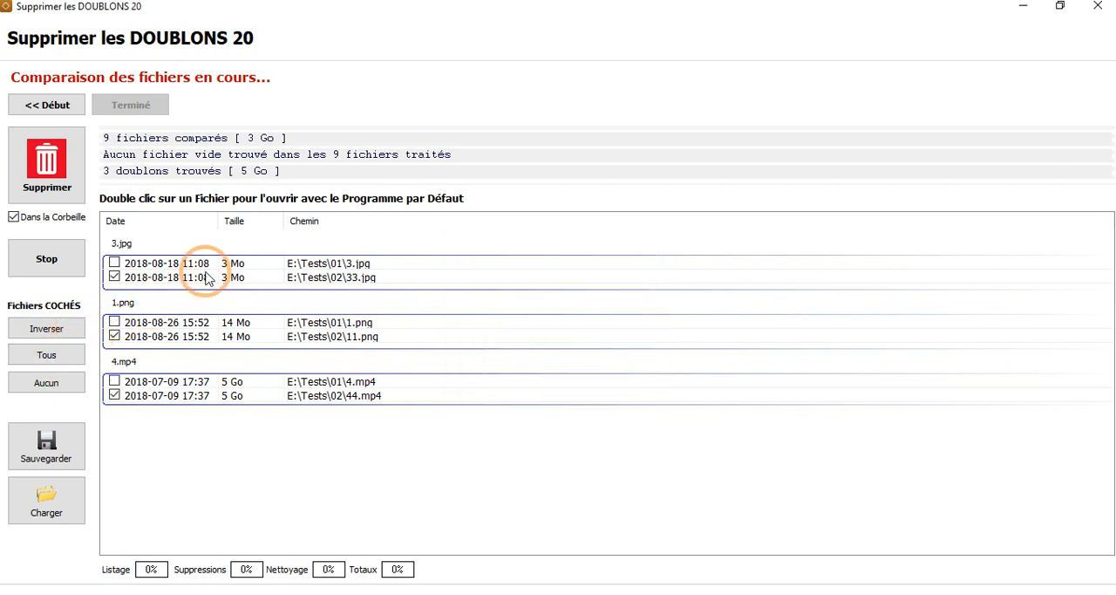
Step: Uncheck all files in the duplicates list, and check only E:\Tests\02\44.mp4
click(61, 392)
click(491, 361)
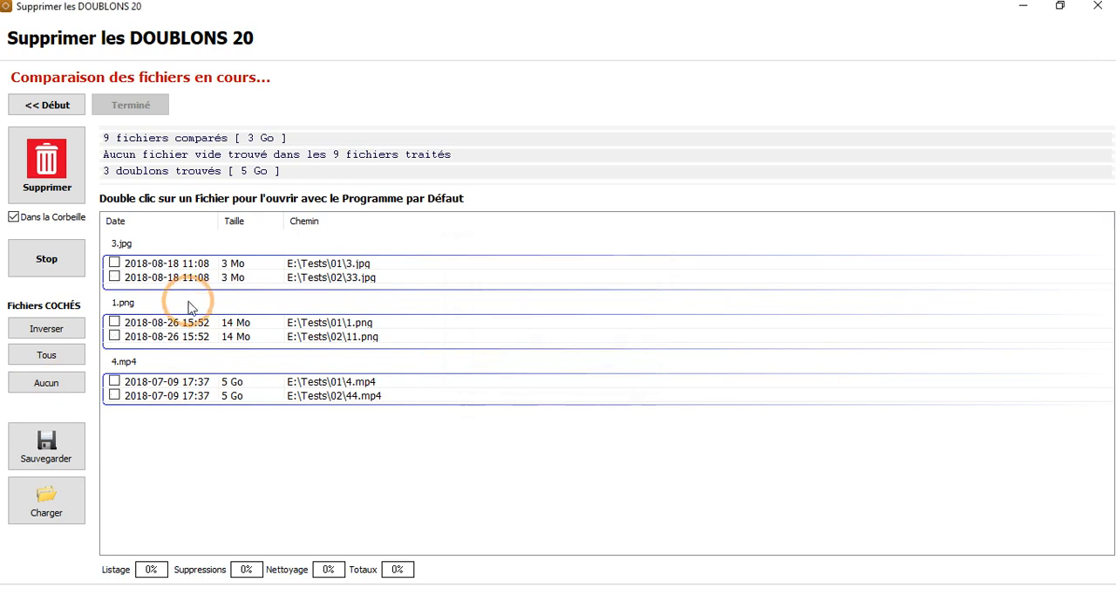
click(114, 395)
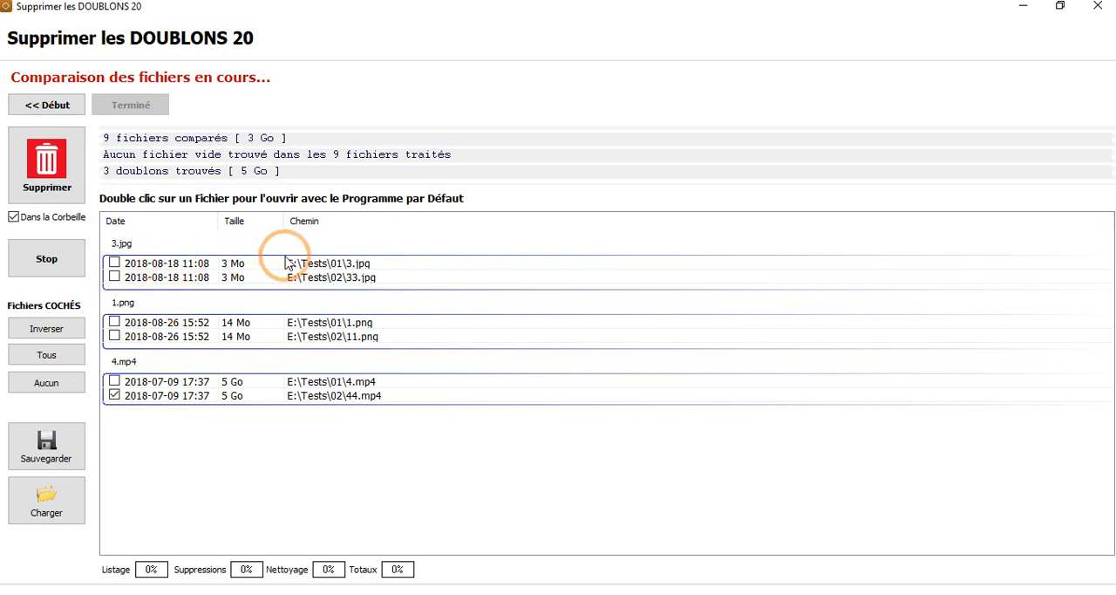
Step: Open 3.jpg and 33.jpg from the results one after the other to compare the images, closing each
double_click(157, 264)
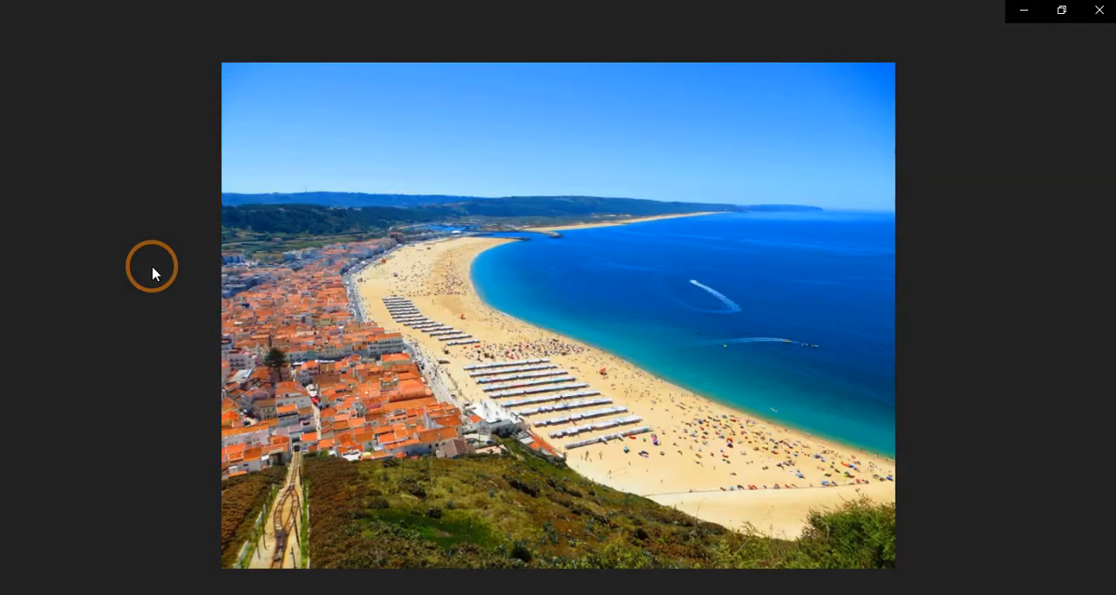
click(1100, 10)
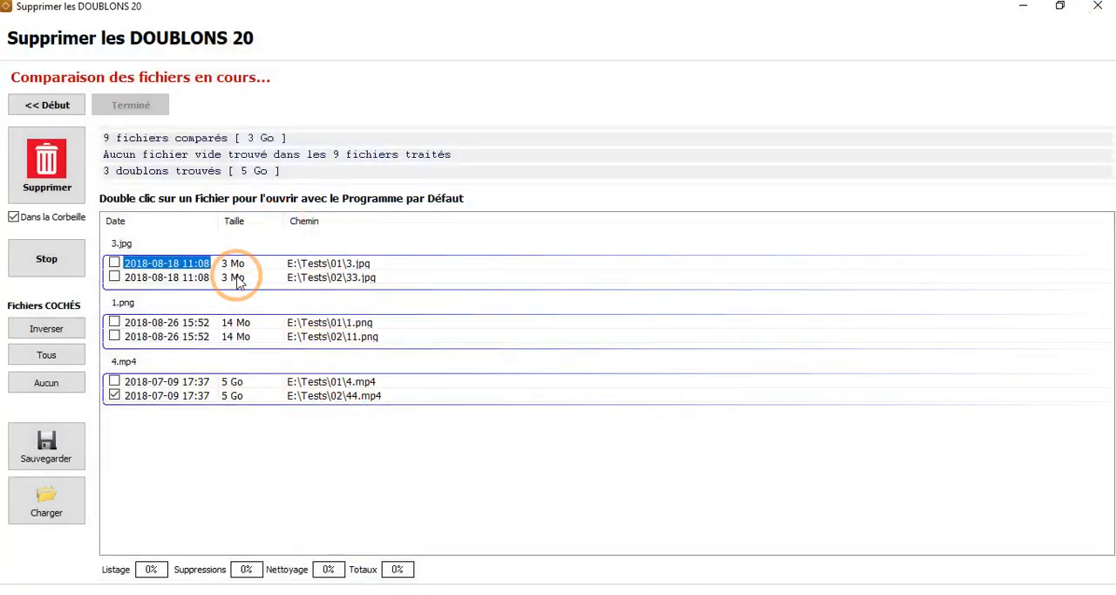
double_click(172, 279)
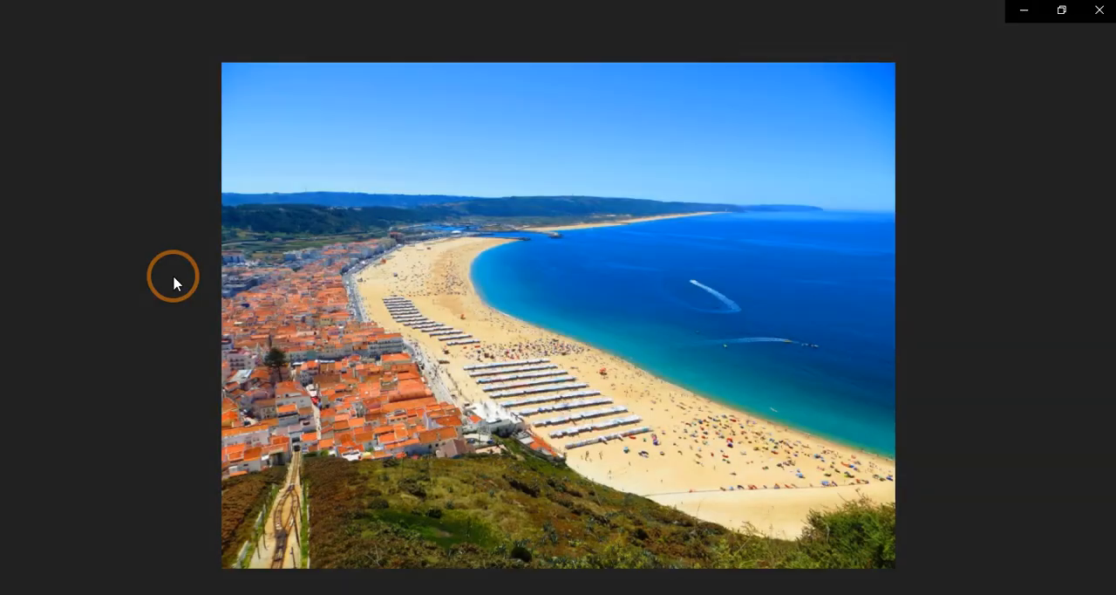
click(1100, 12)
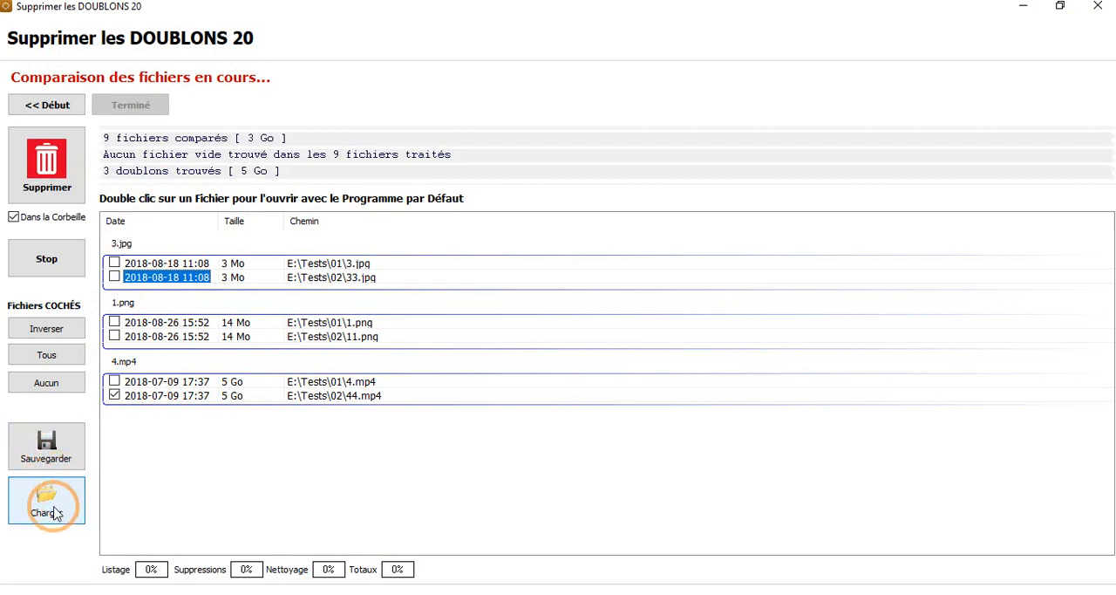
Step: Restart the search of the Tests folder for all file types, comparing by same name and extension
click(50, 109)
click(46, 233)
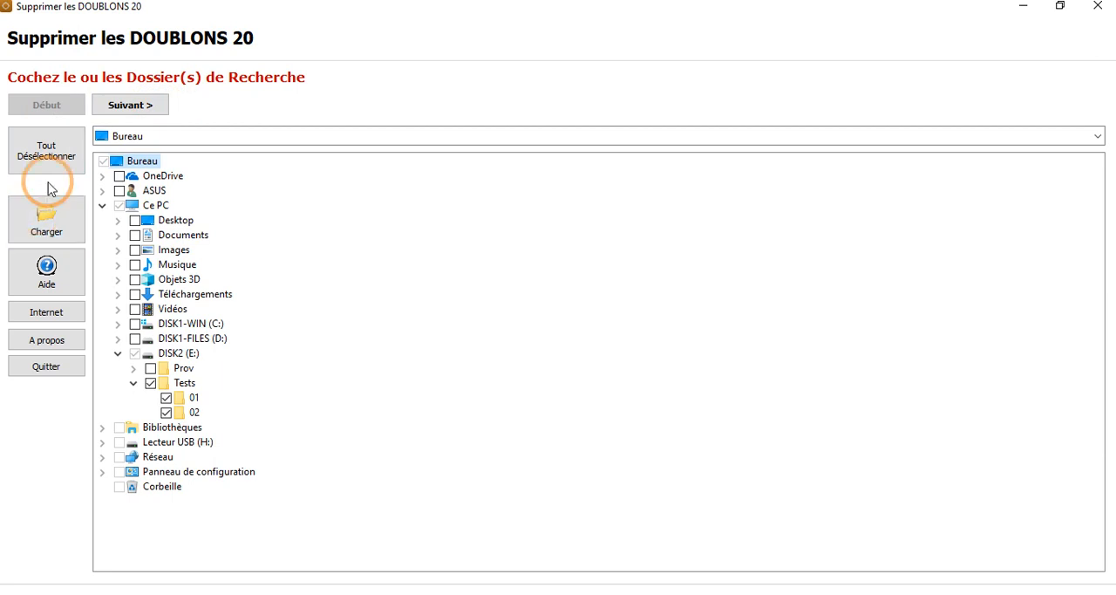
click(143, 108)
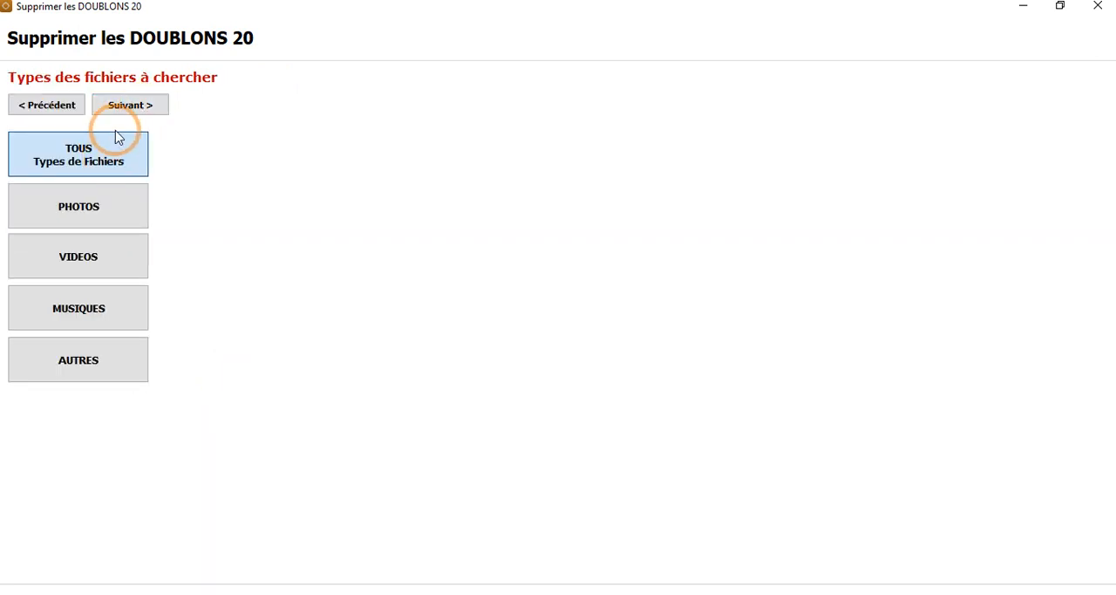
click(143, 110)
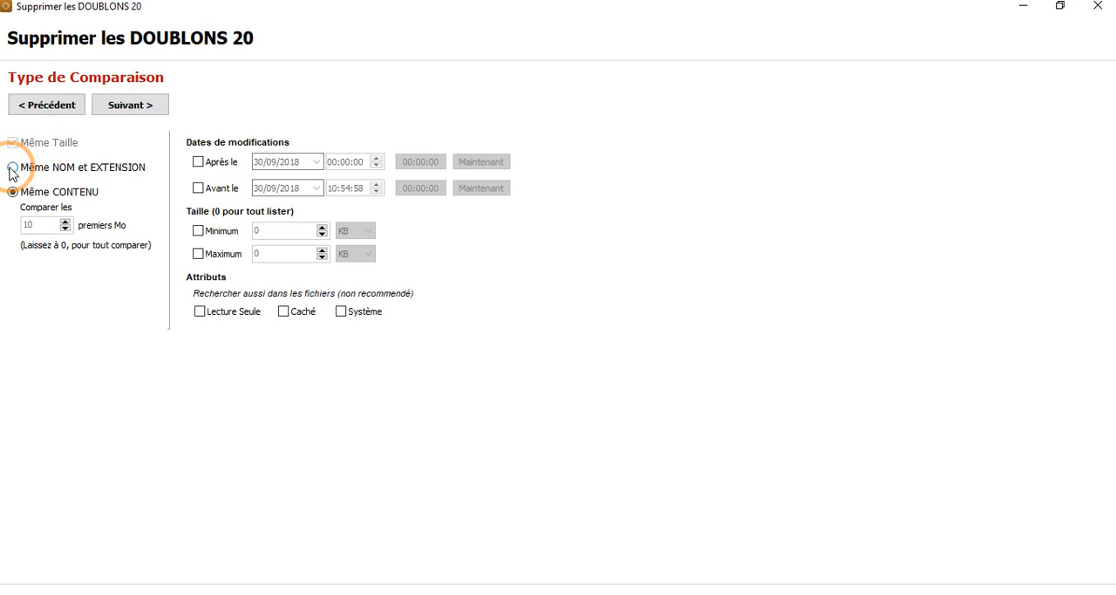
click(135, 112)
click(138, 113)
click(137, 114)
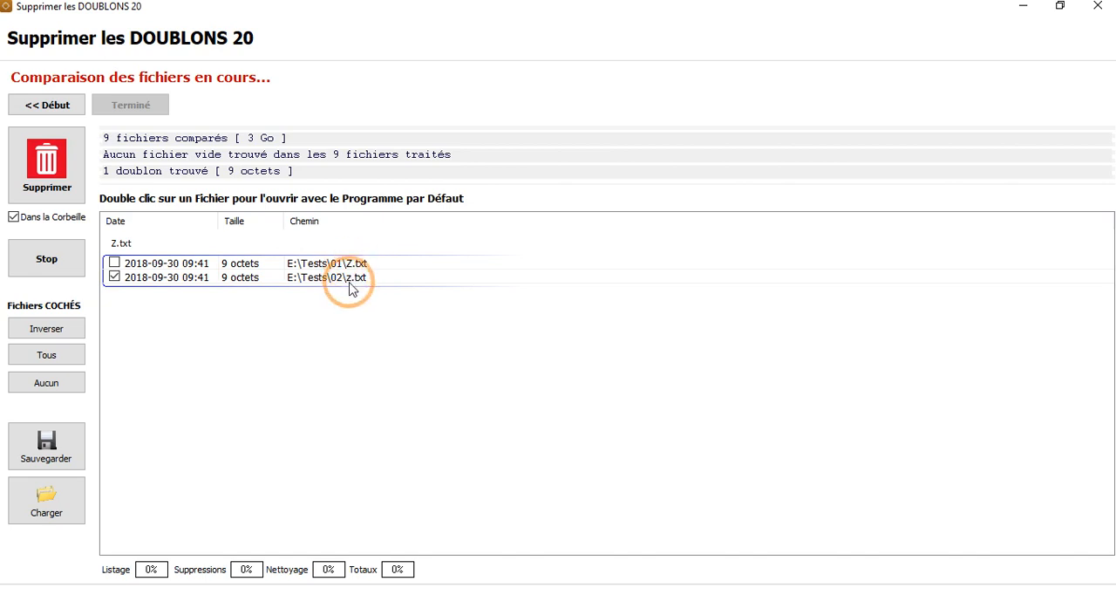
Step: Open the Z.txt files of folders 01 and 02 from the results to compare their contents, closing each
double_click(166, 264)
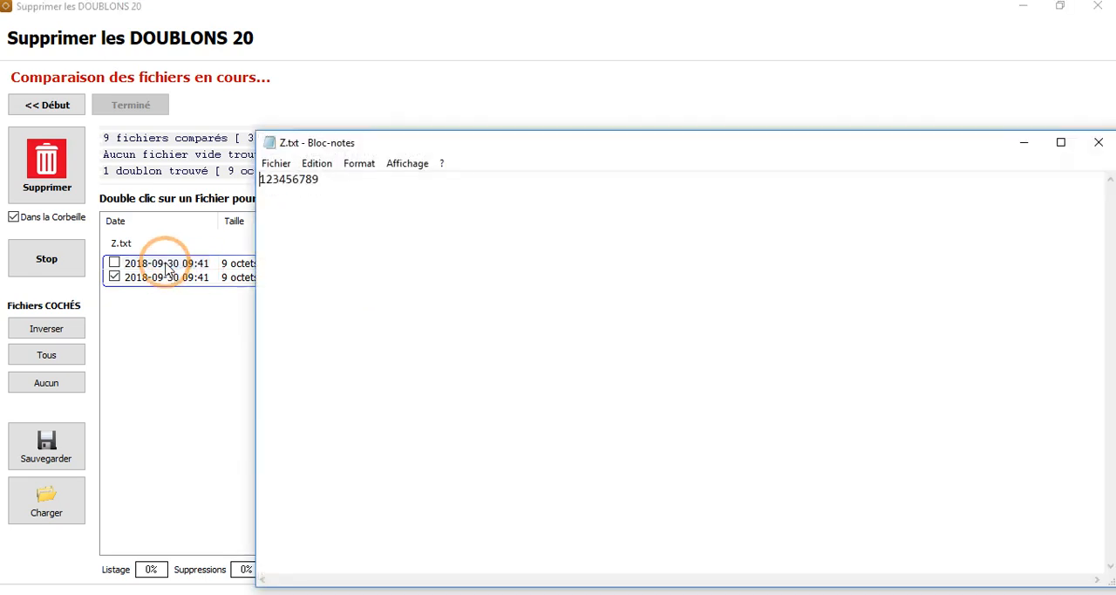
click(1098, 146)
click(181, 279)
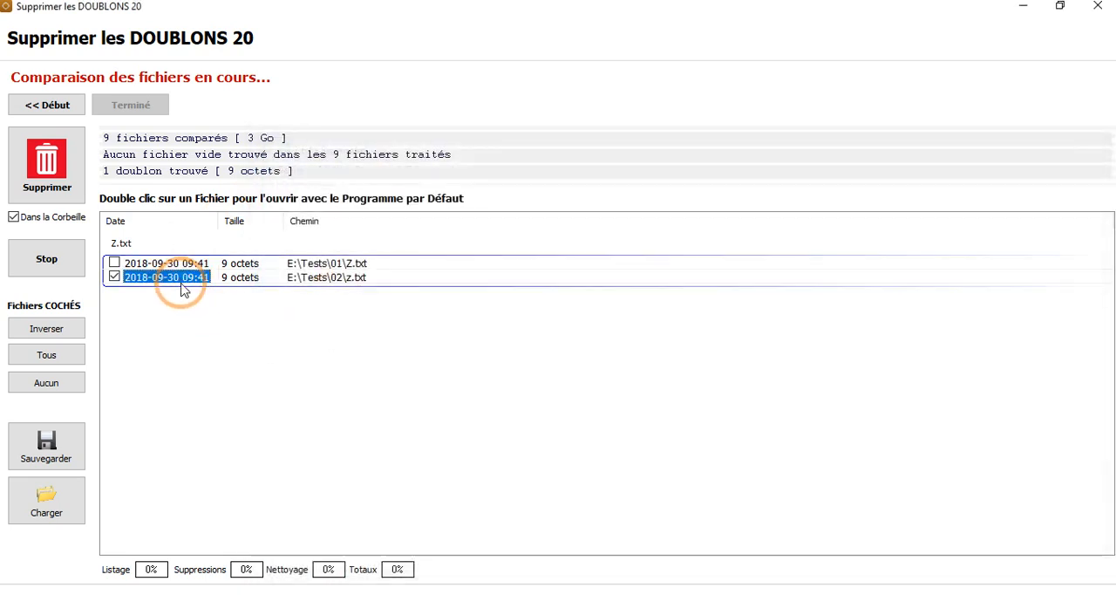
double_click(180, 281)
click(1096, 143)
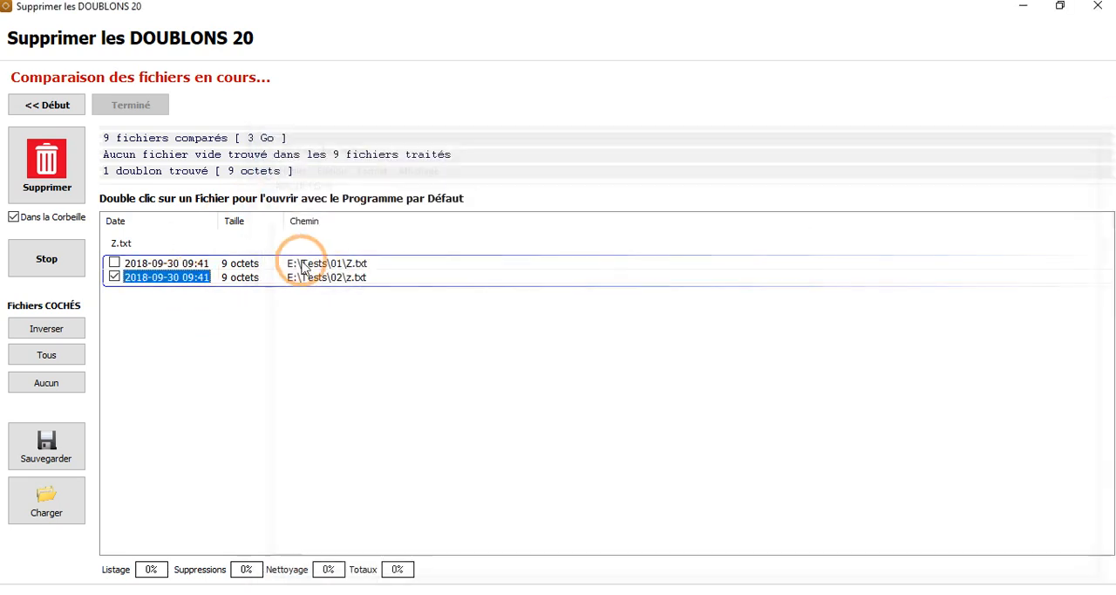
Step: Restart the search of the Tests folder, comparing all file types by same content over the first 10 Mo
click(64, 106)
click(122, 108)
click(130, 108)
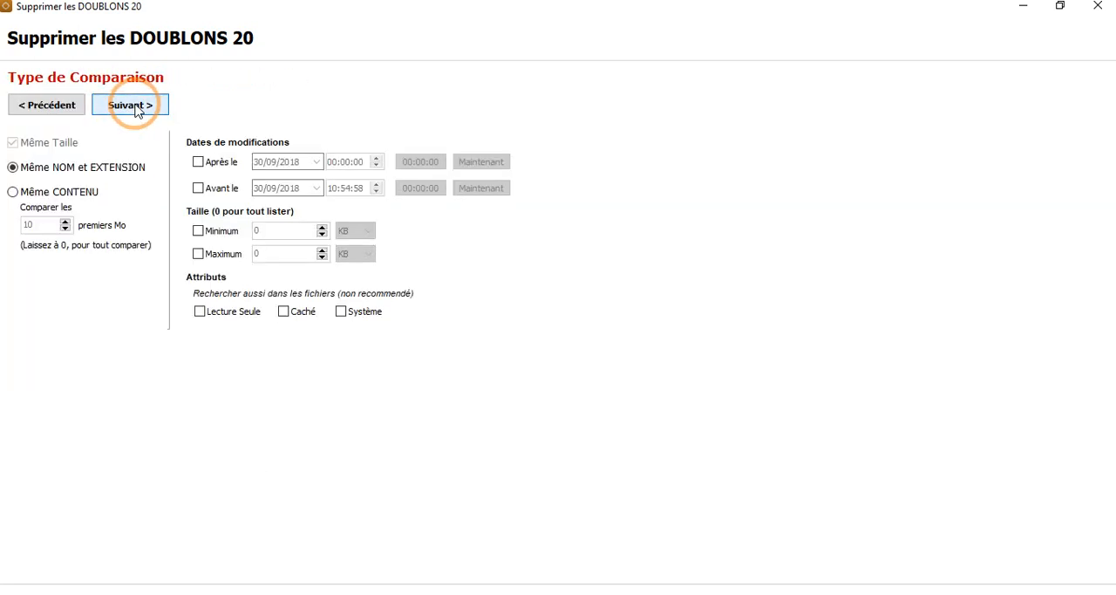
click(135, 108)
click(50, 105)
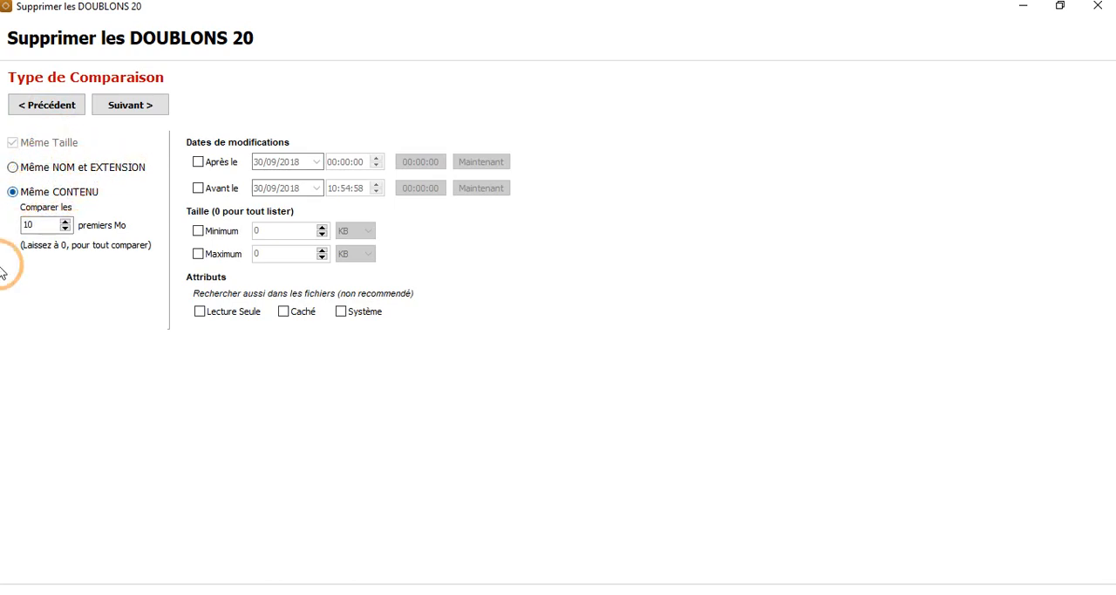
click(130, 105)
click(131, 105)
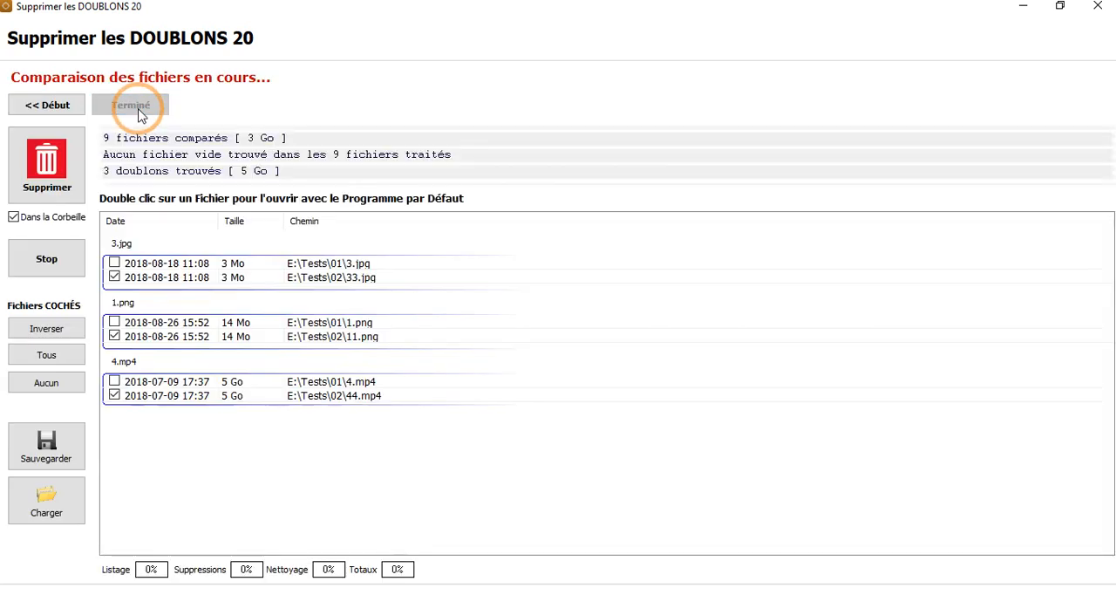